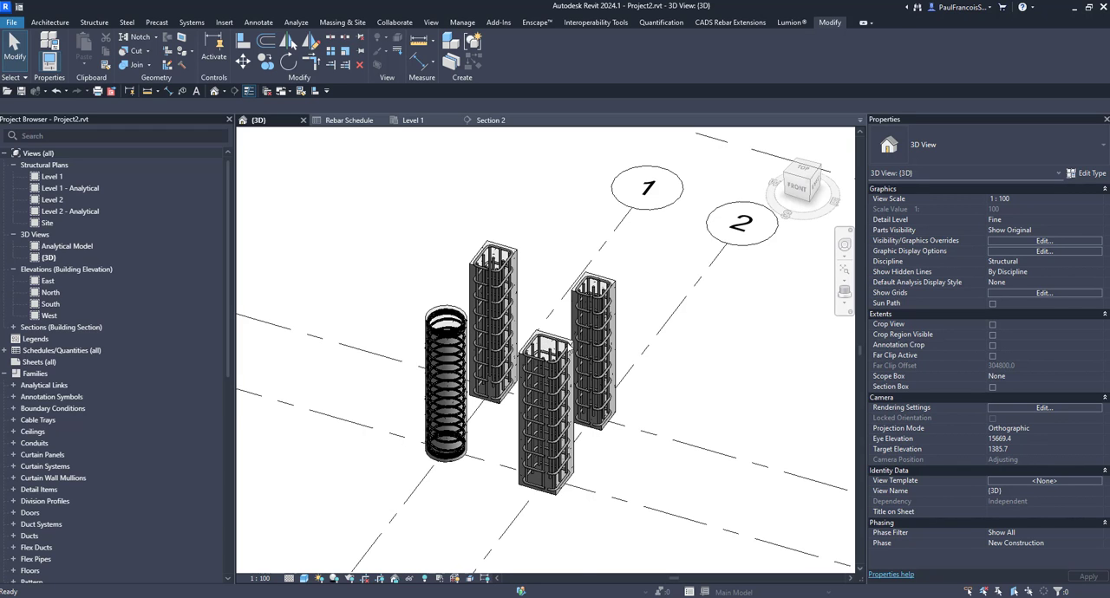
# - Look over the bar length columns in the Rebar Schedule and return to the 3D view
pyautogui.scroll(5, 539, 320)
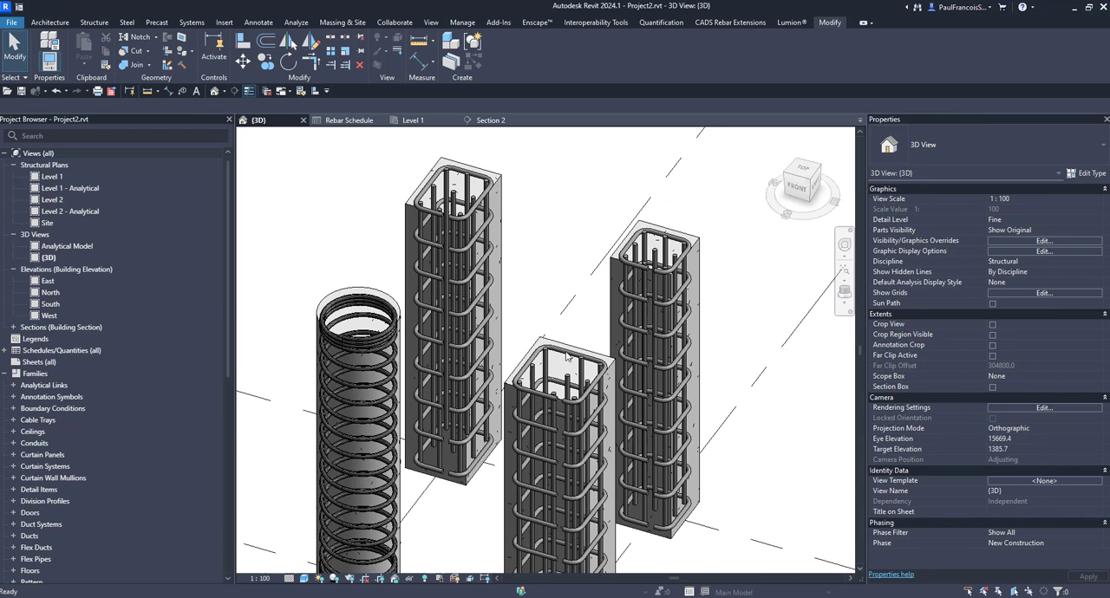
pyautogui.click(348, 120)
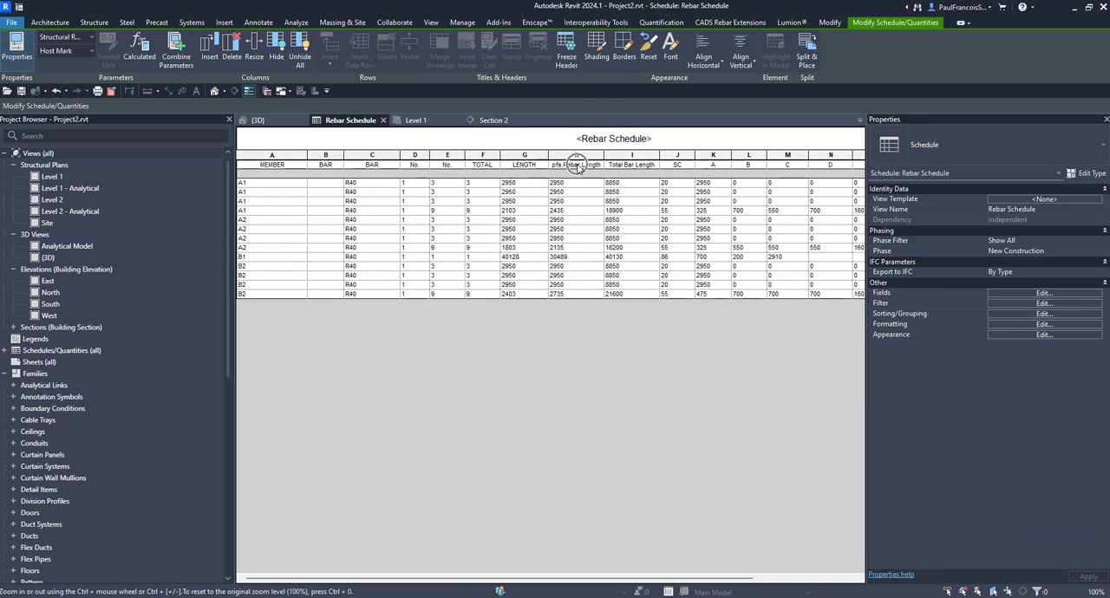
pyautogui.click(259, 120)
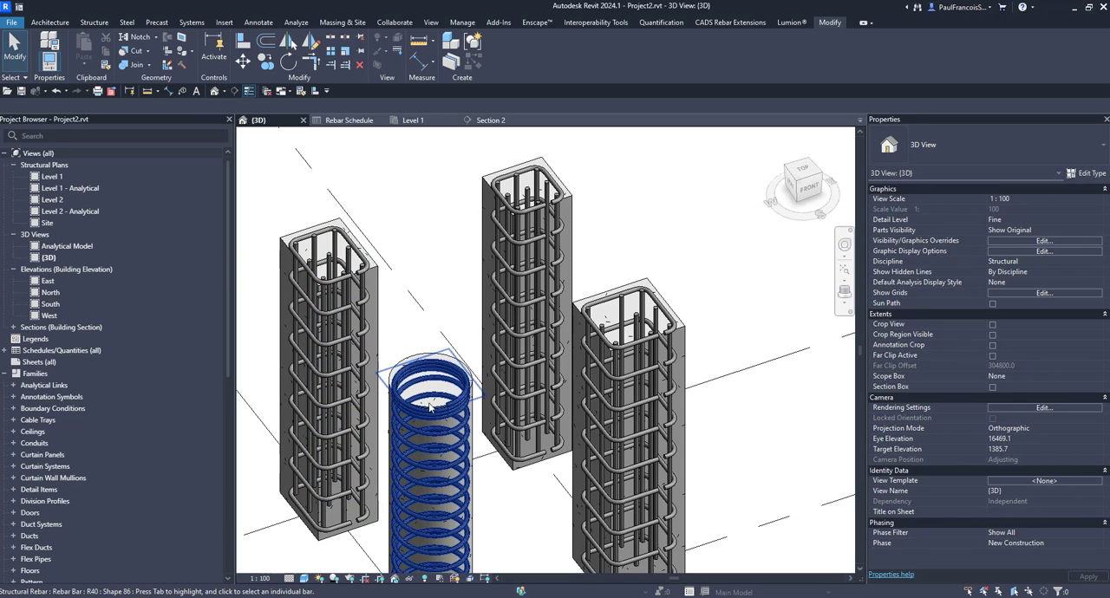
pyautogui.scroll(-2, 452, 431)
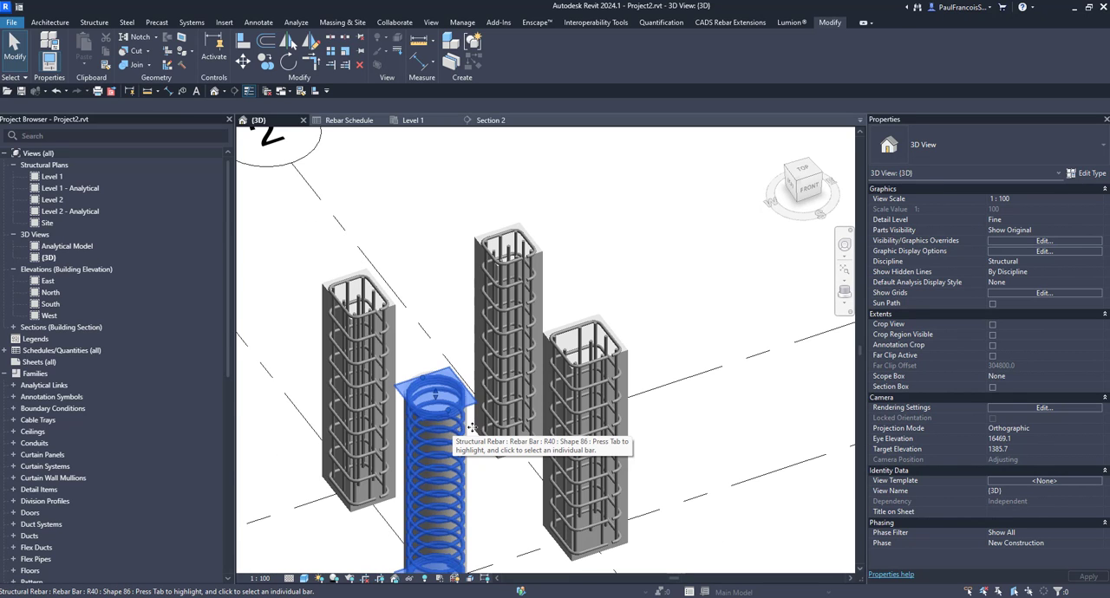
# - Set both the base and top finishing turns of the round column's spiral rebar to 3
pyautogui.click(434, 535)
pyautogui.keyDown('shift'); pyautogui.moveTo(517, 469); pyautogui.dragTo(370, 412, button='middle'); pyautogui.keyUp('shift')
pyautogui.scroll(1, 370, 411)
pyautogui.click(384, 428)
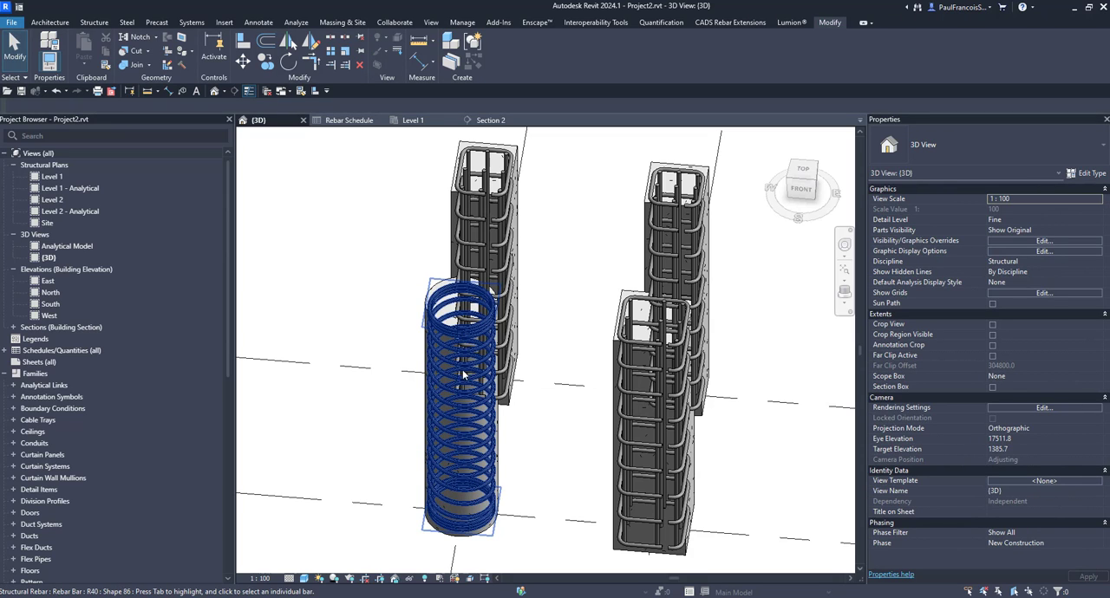
pyautogui.click(518, 258)
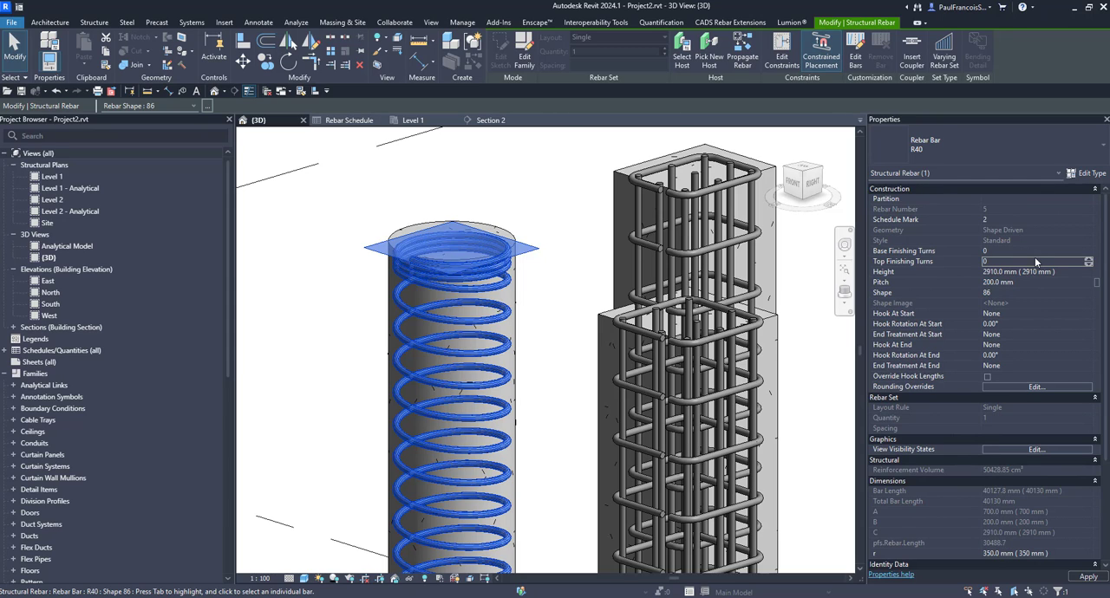
pyautogui.doubleClick(997, 252)
pyautogui.write('3')
pyautogui.doubleClick(998, 262)
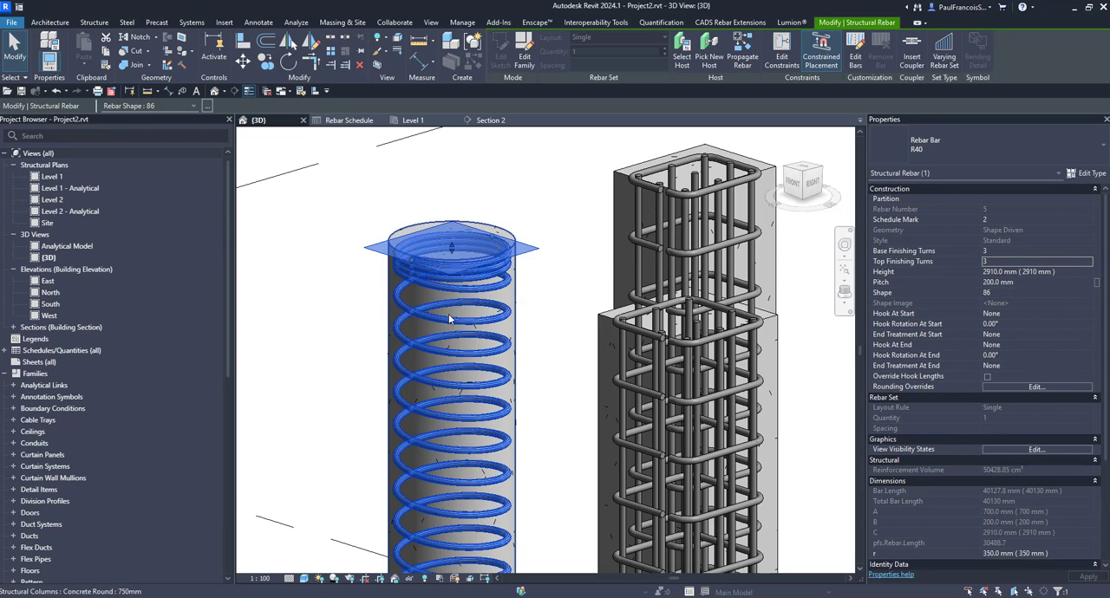
pyautogui.click(348, 300)
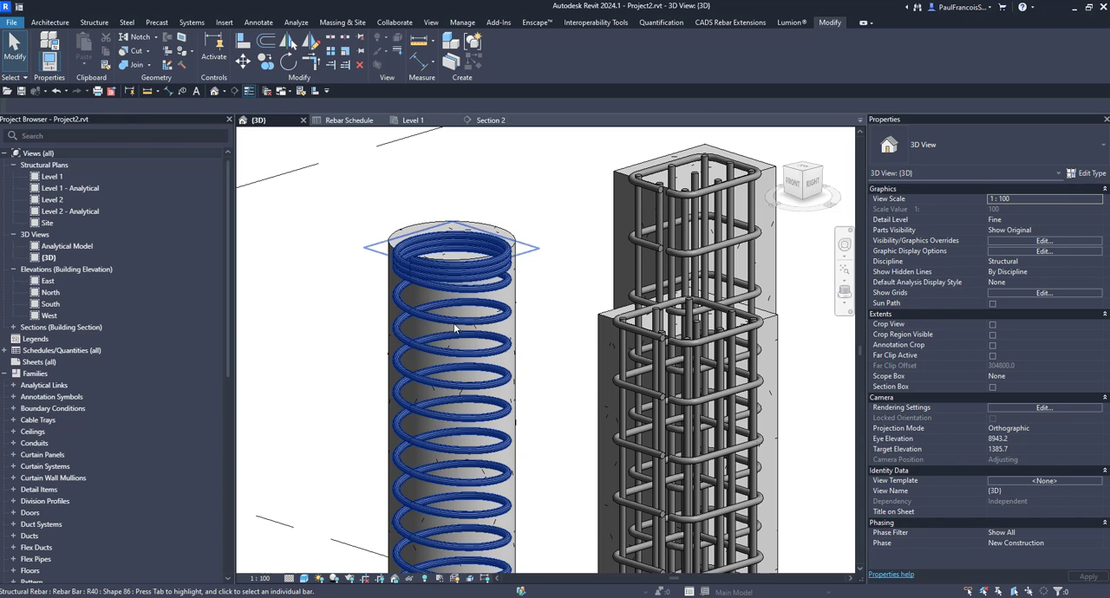
# - Examine the round column's spiral rebar and the neighbouring square column cages from several angles
pyautogui.scroll(-3, 469, 370)
pyautogui.keyDown('shift'); pyautogui.moveTo(469, 371); pyautogui.dragTo(542, 392, button='middle'); pyautogui.keyUp('shift')
pyautogui.keyDown('shift'); pyautogui.moveTo(527, 253); pyautogui.dragTo(560, 232, button='middle'); pyautogui.keyUp('shift')
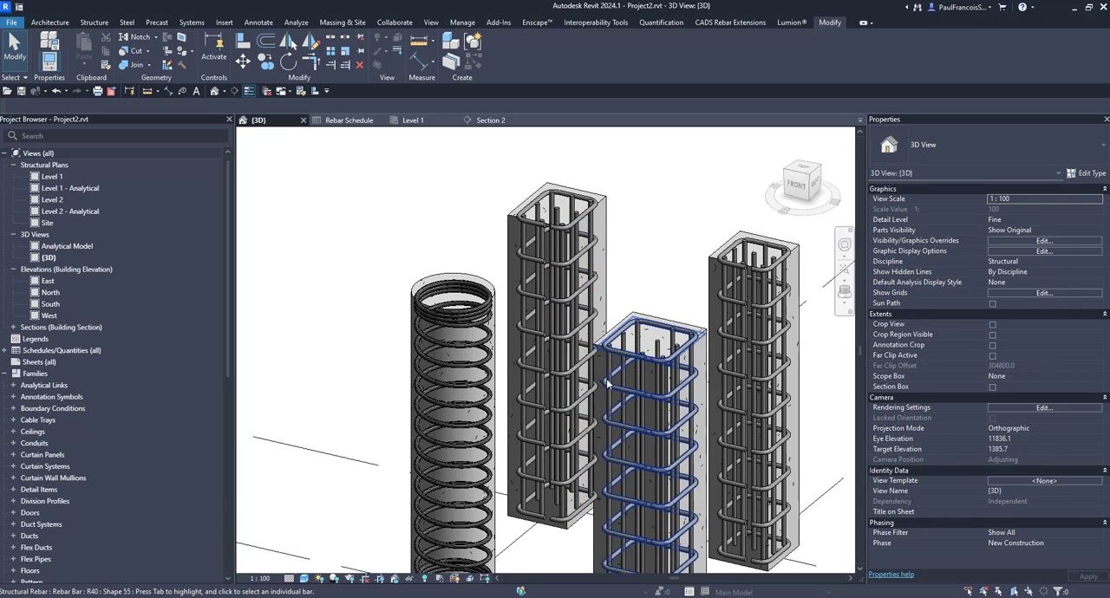
pyautogui.scroll(-3, 621, 375)
pyautogui.keyDown('shift'); pyautogui.moveTo(621, 374); pyautogui.dragTo(587, 365, button='middle'); pyautogui.keyUp('shift')
pyautogui.scroll(3, 527, 303)
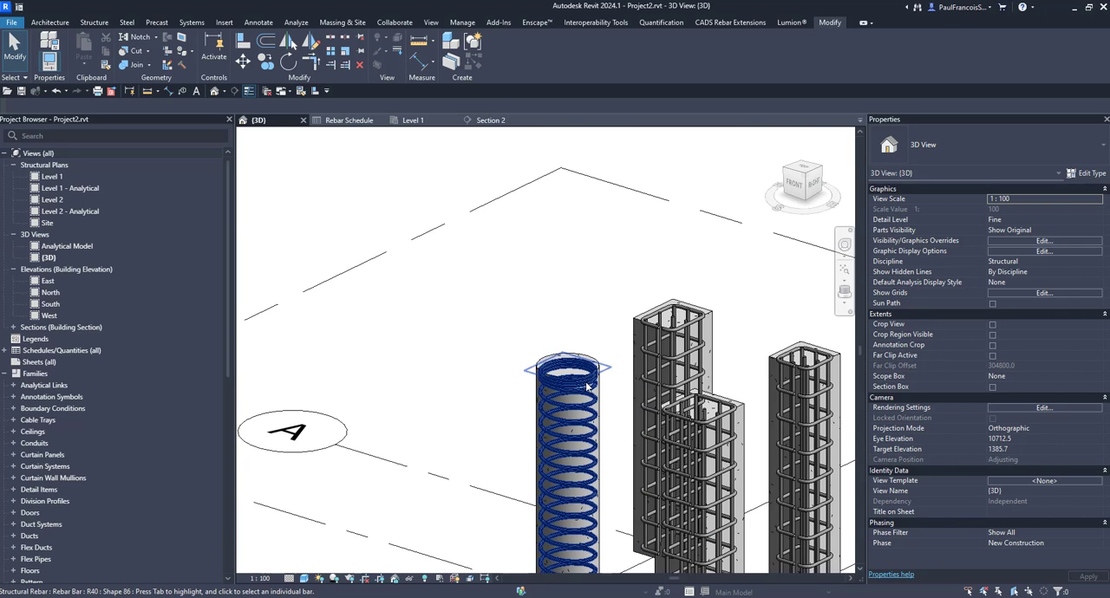
pyautogui.scroll(3, 528, 308)
pyautogui.scroll(-4, 525, 337)
pyautogui.moveTo(525, 338)
pyautogui.keyDown('shift'); pyautogui.mouseDown(button='middle')
pyautogui.moveTo(530, 347)
pyautogui.moveTo(523, 329)
pyautogui.mouseUp(button='middle'); pyautogui.keyUp('shift')
pyautogui.scroll(2, 548, 344)
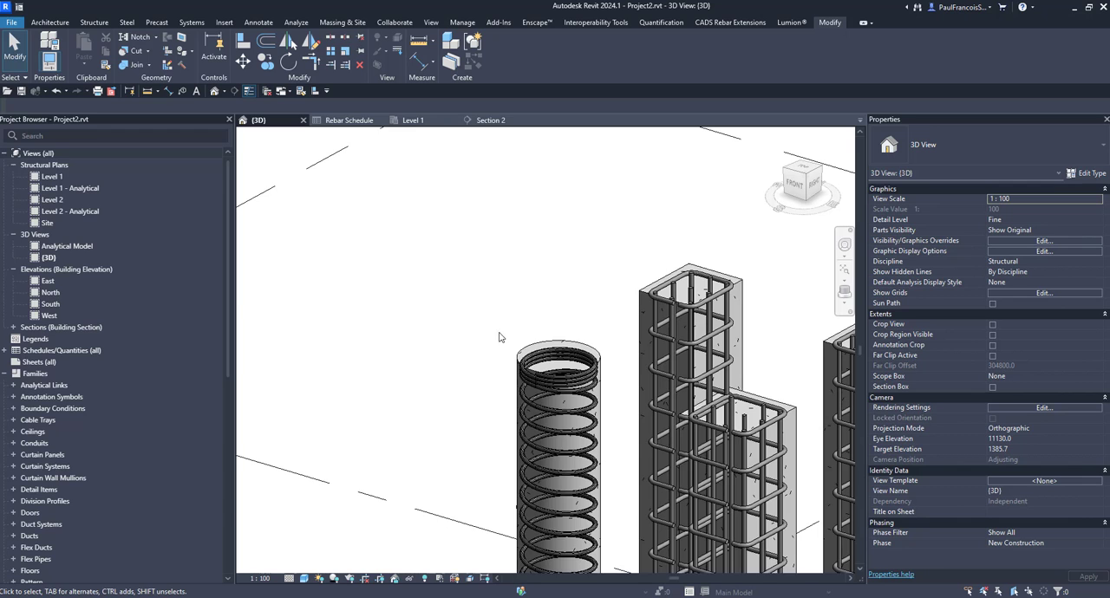
pyautogui.scroll(-2, 500, 337)
pyautogui.moveTo(580, 346)
pyautogui.keyDown('shift'); pyautogui.mouseDown(button='middle')
pyautogui.moveTo(578, 377)
pyautogui.moveTo(580, 344)
pyautogui.mouseUp(button='middle'); pyautogui.keyUp('shift')
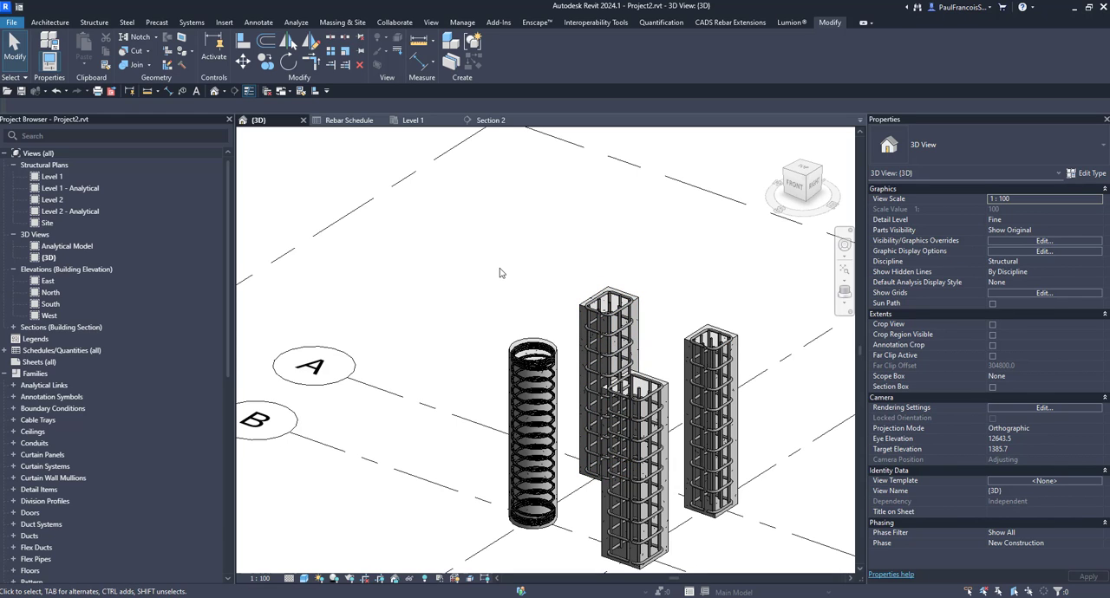
pyautogui.scroll(3, 548, 334)
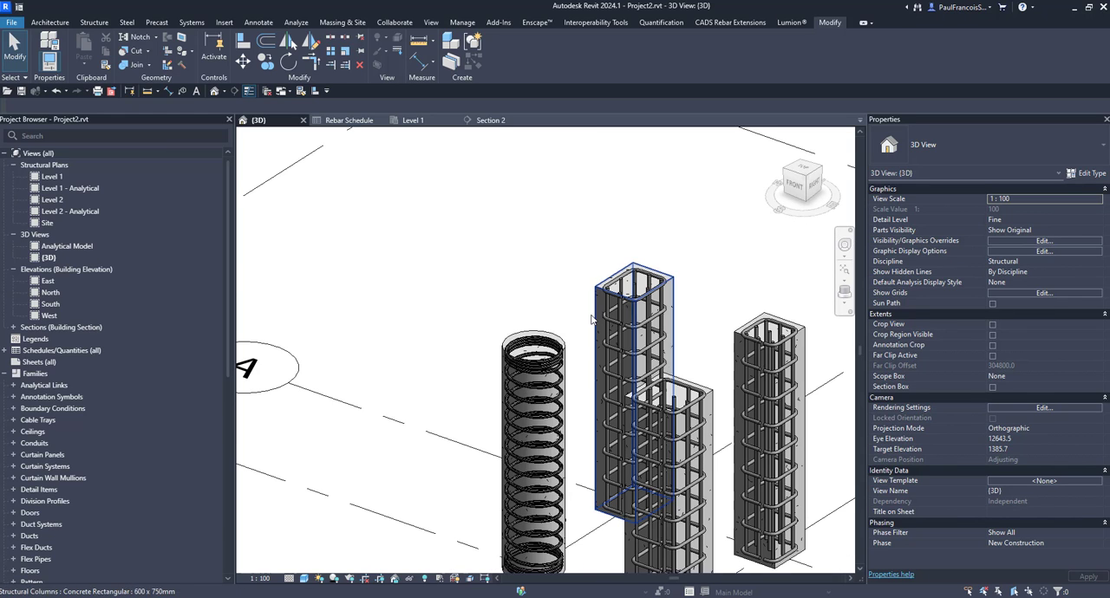
# - Select the spiral rebar and check its finishing turns and bar length properties
pyautogui.click(553, 371)
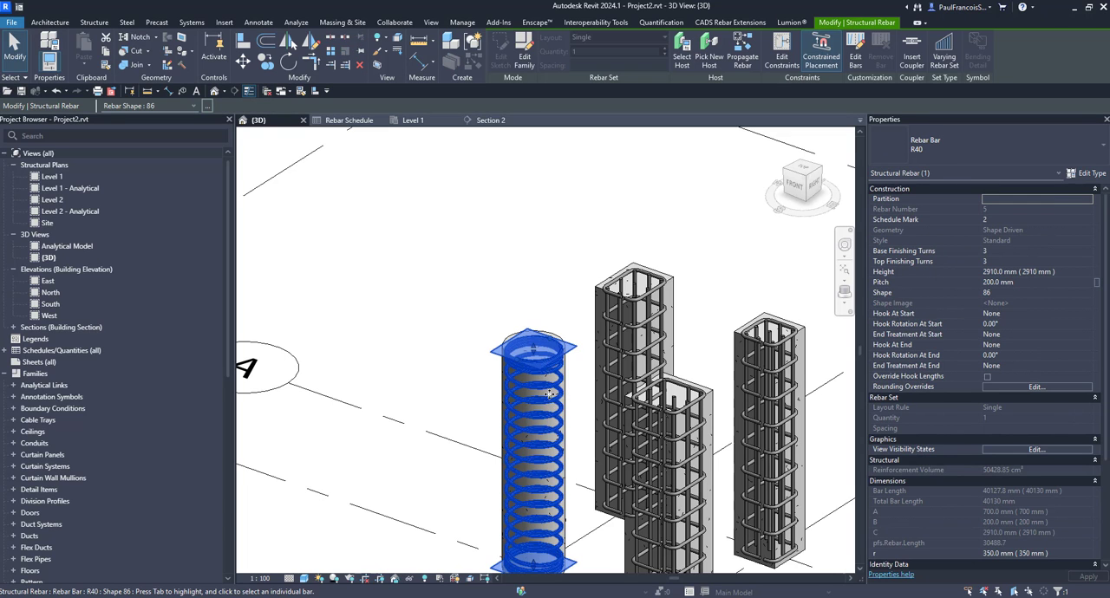
pyautogui.keyDown('shift'); pyautogui.moveTo(552, 431); pyautogui.dragTo(598, 290, button='middle'); pyautogui.keyUp('shift')
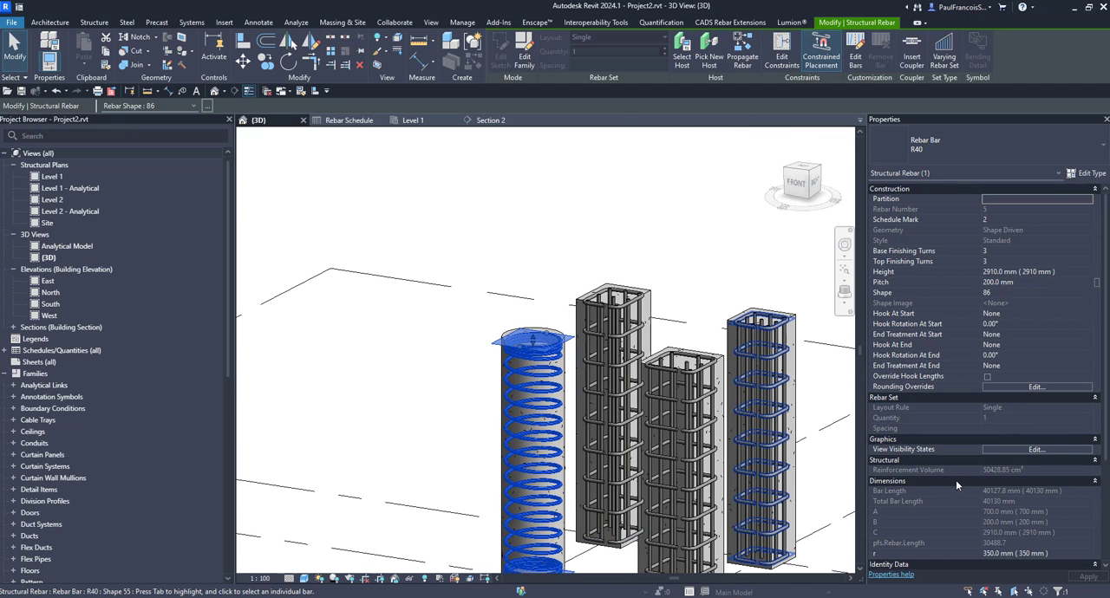
pyautogui.click(1014, 506)
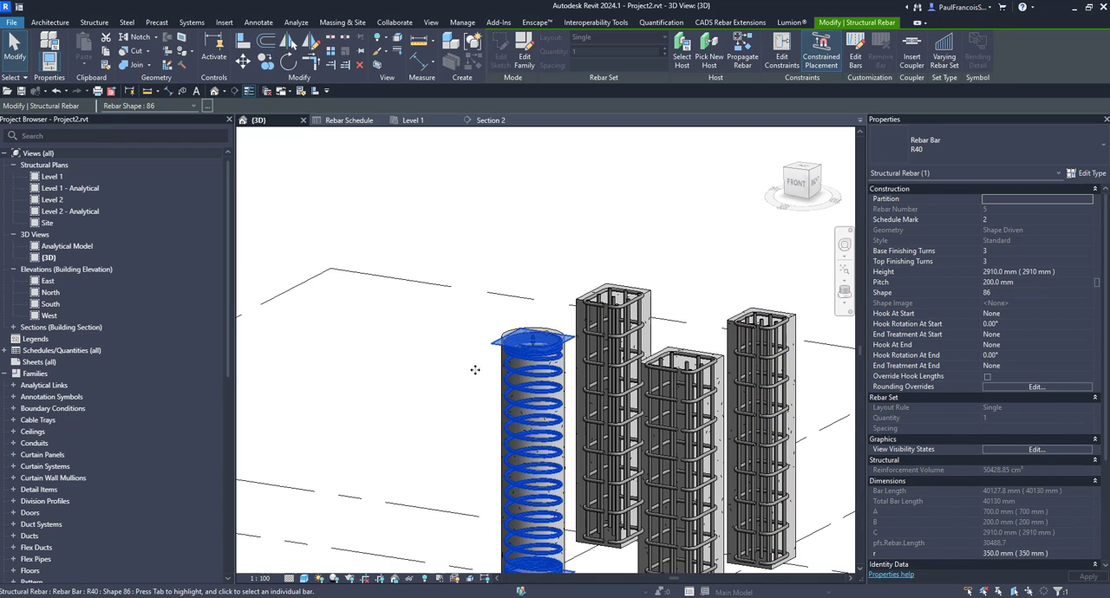
# - Open the spiral's rebar shape family and review the pfs.Rebar.Length formula among its shape parameters
pyautogui.click(448, 339)
pyautogui.keyDown('shift'); pyautogui.moveTo(448, 339); pyautogui.dragTo(530, 364, button='middle'); pyautogui.keyUp('shift')
pyautogui.scroll(2, 531, 343)
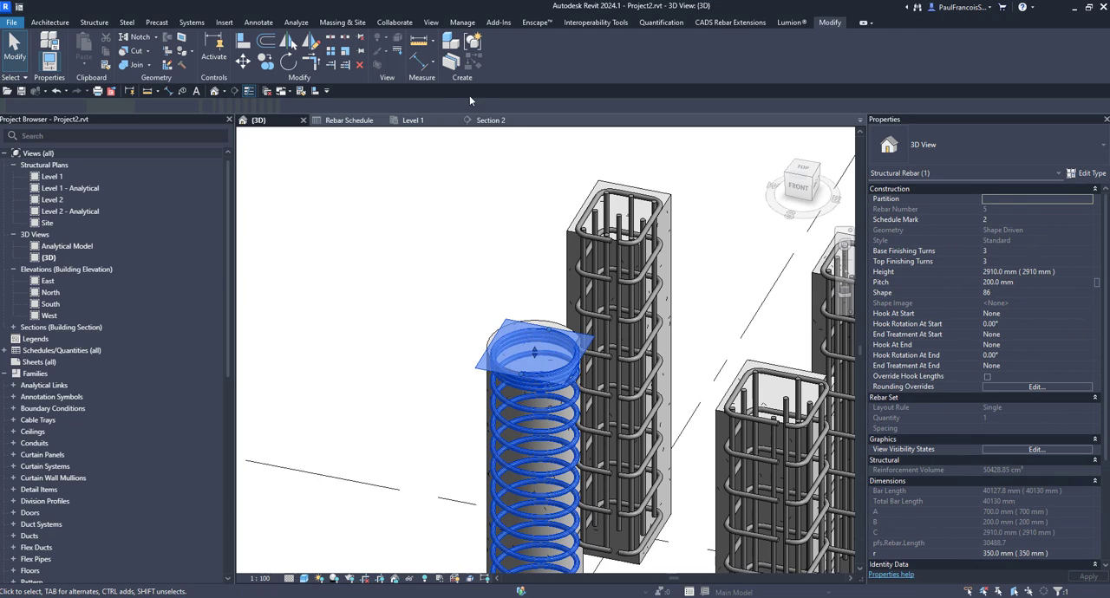
pyautogui.click(519, 61)
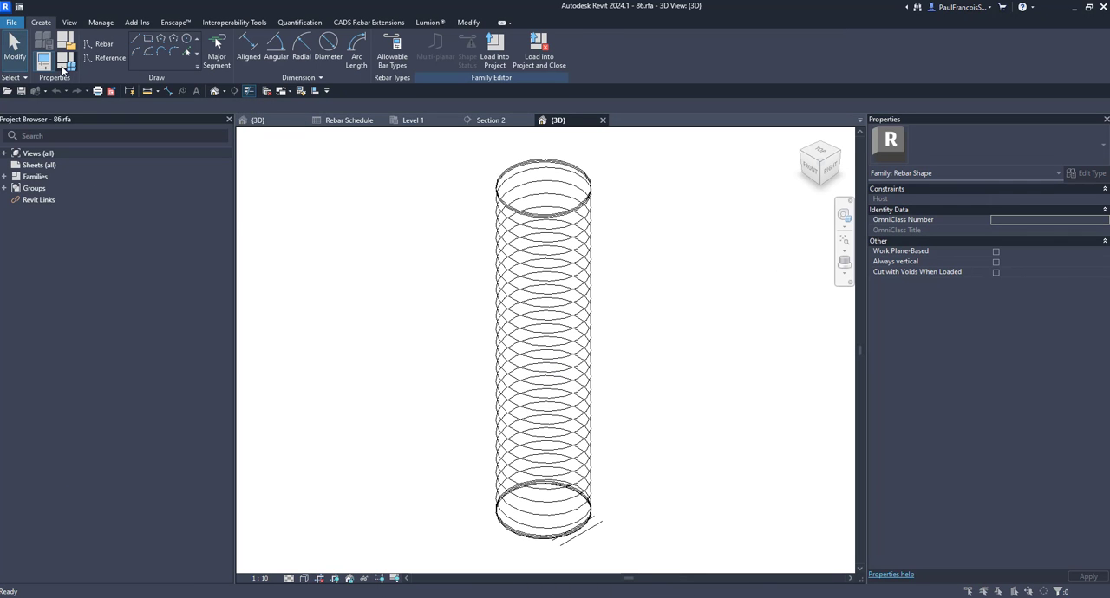
pyautogui.click(66, 59)
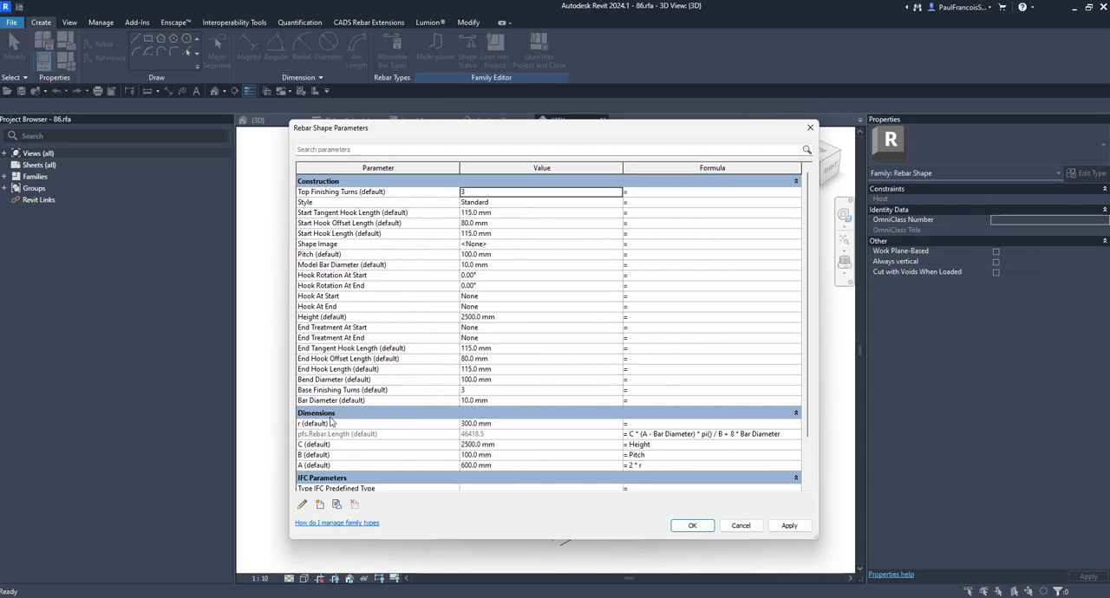
pyautogui.scroll(-1, 343, 403)
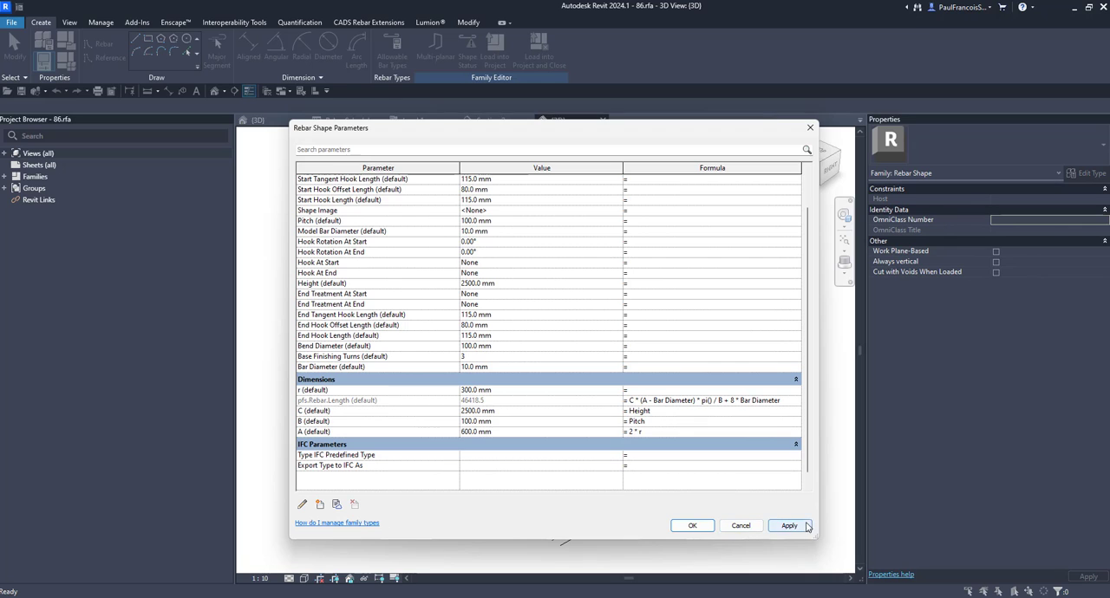
pyautogui.click(691, 526)
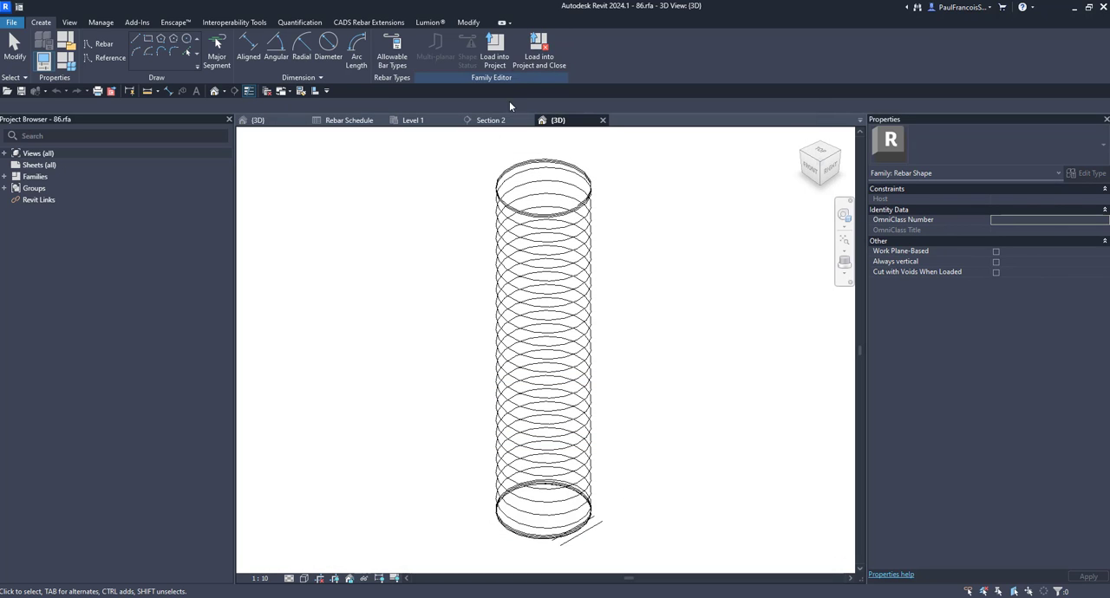
# - Close the rebar shape family without saving and bring up the Rebar Schedule
pyautogui.click(603, 120)
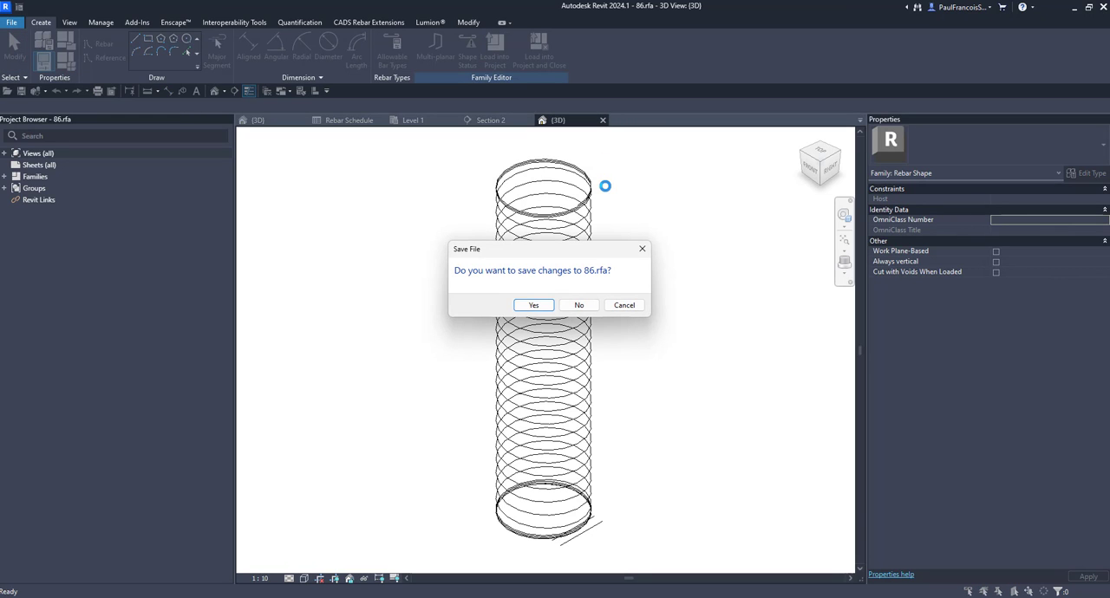
pyautogui.click(579, 305)
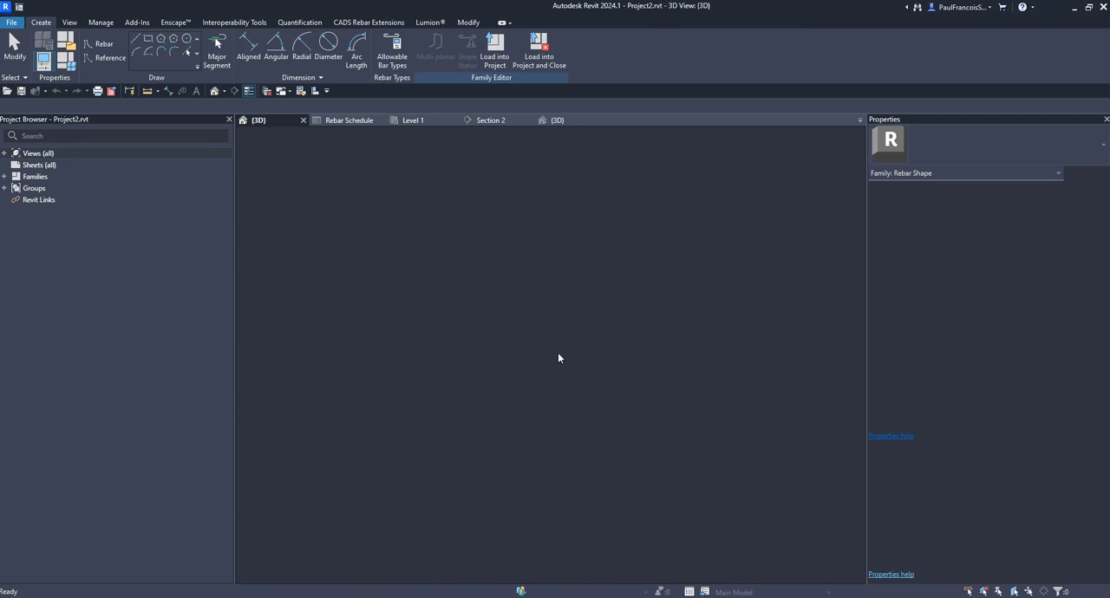
pyautogui.scroll(-2, 452, 310)
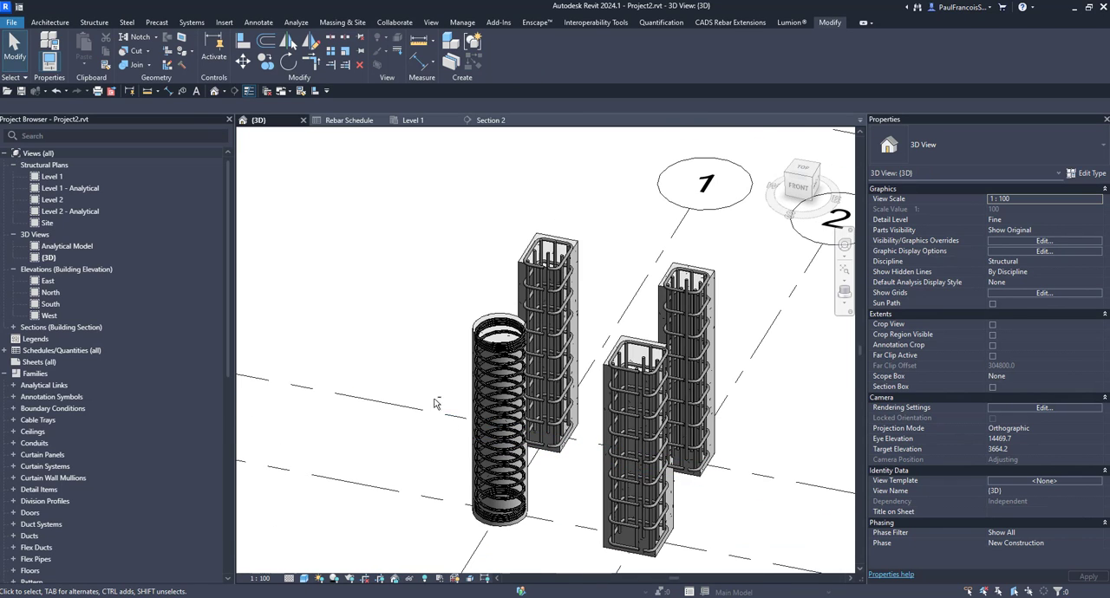
pyautogui.keyDown('shift'); pyautogui.moveTo(436, 404); pyautogui.dragTo(466, 363); pyautogui.keyUp('shift')
pyautogui.click(473, 351)
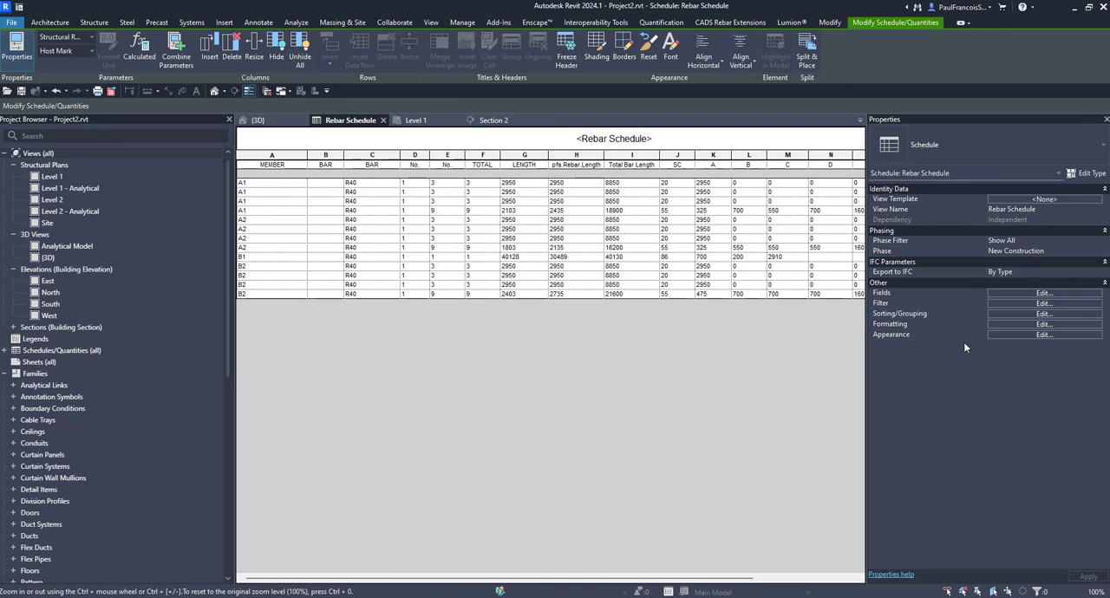
# - Open the Rebar Schedule's properties and review its available and scheduled fields
pyautogui.click(1038, 315)
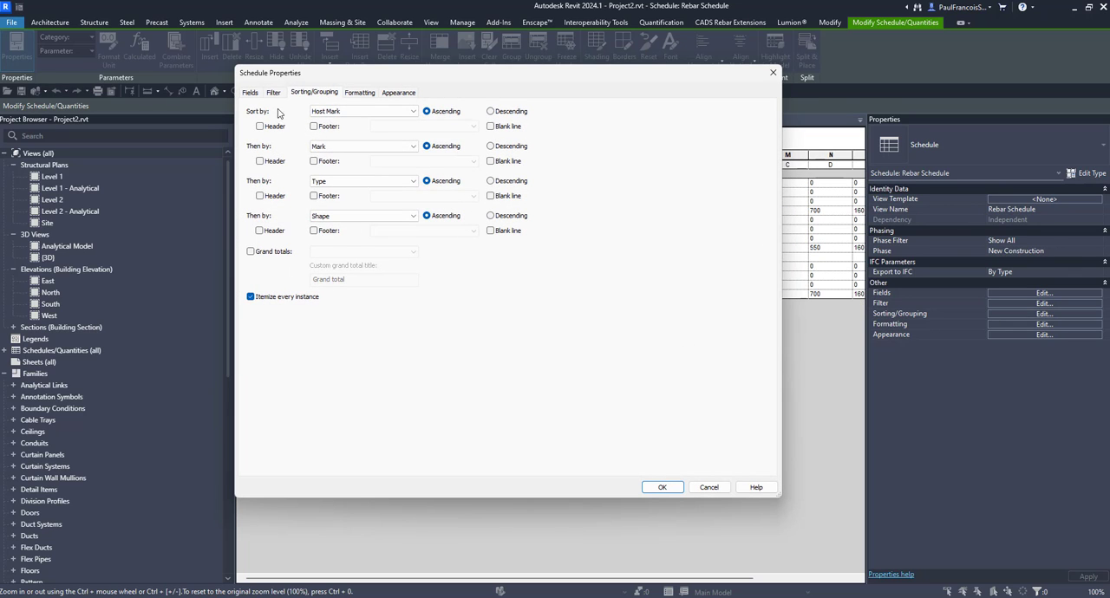
pyautogui.click(273, 95)
pyautogui.click(250, 92)
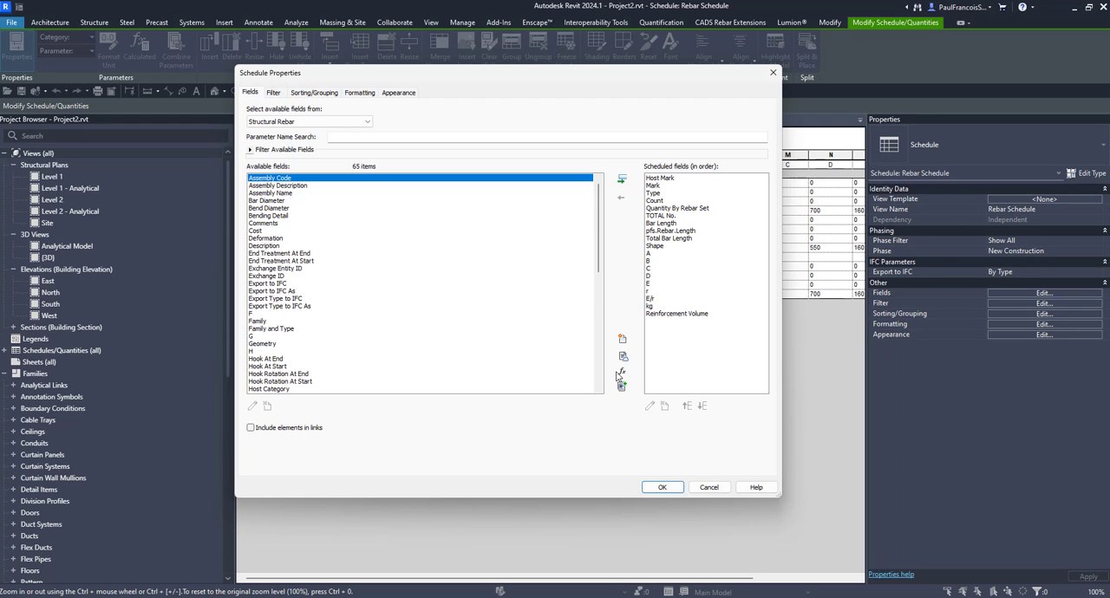
# - Check which fields a new calculated value's formula can use, and leave the schedule properties without changes
pyautogui.click(622, 373)
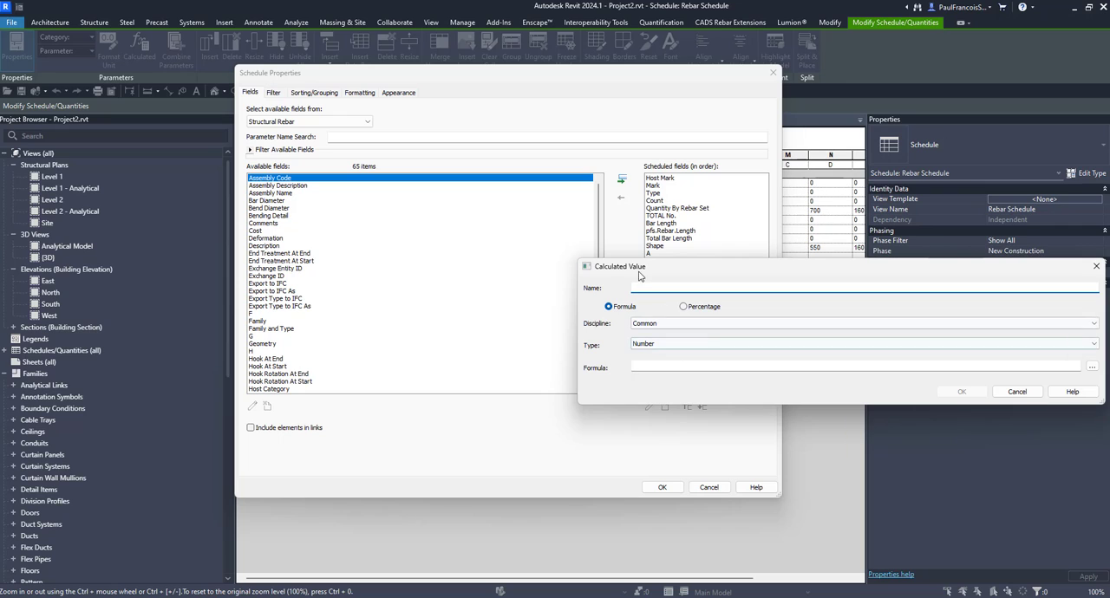
pyautogui.click(844, 341)
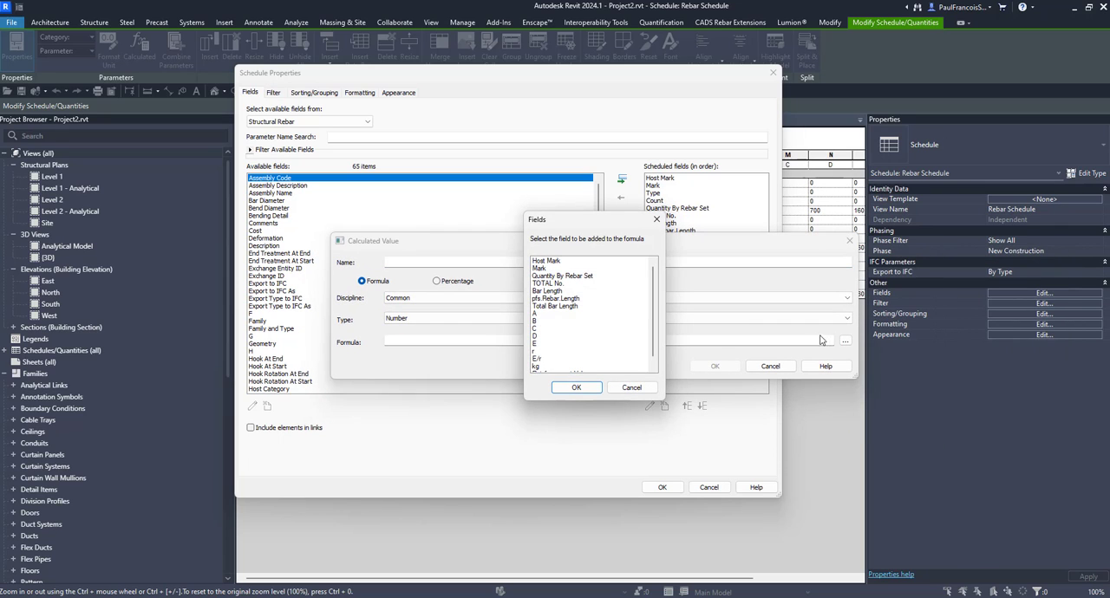
pyautogui.click(560, 307)
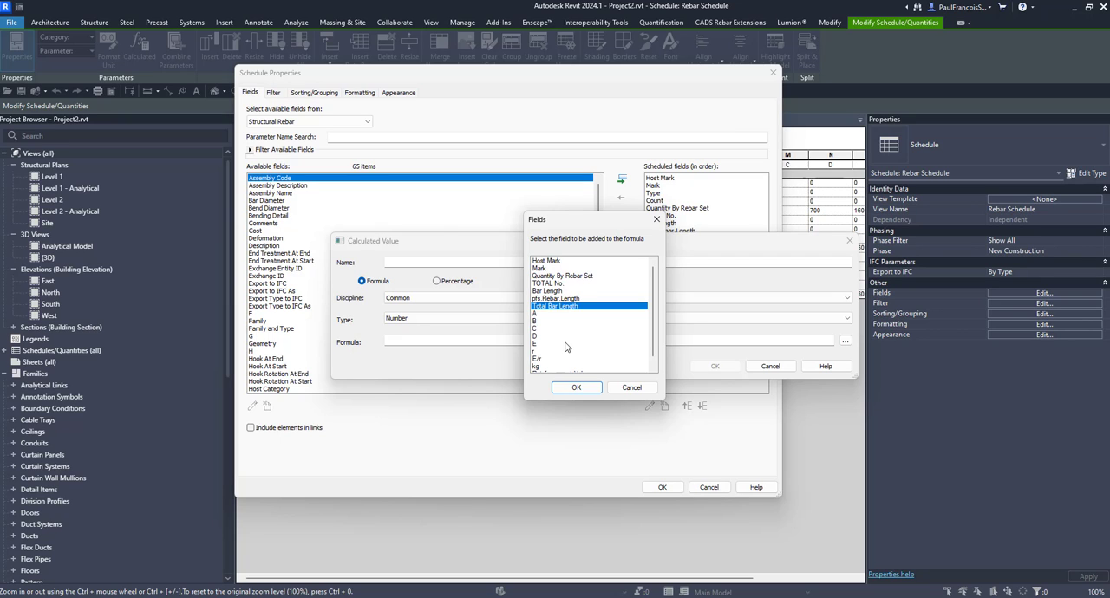
pyautogui.click(635, 388)
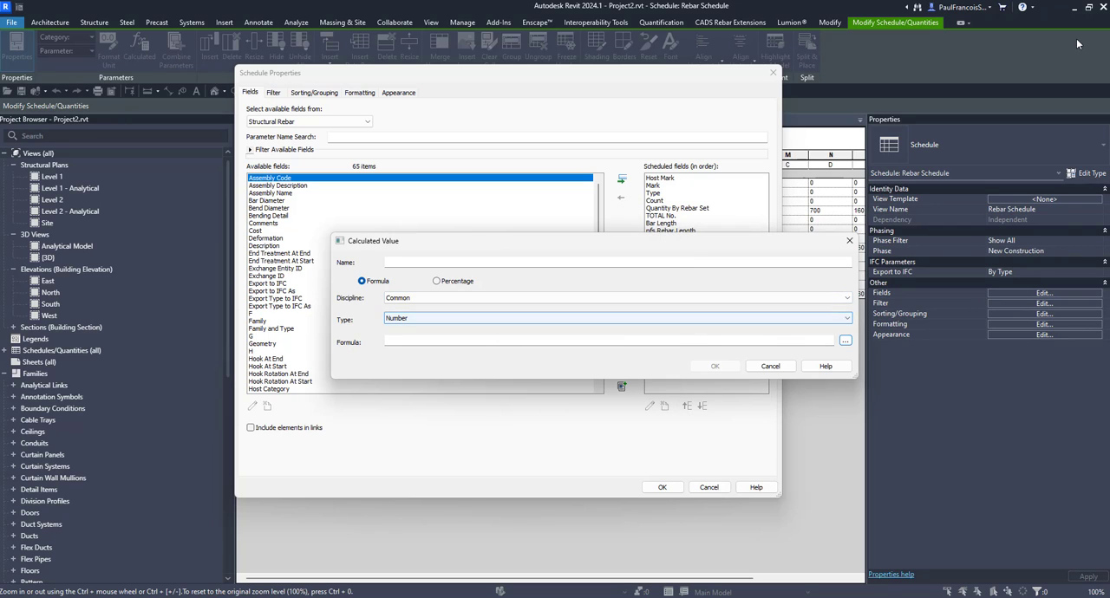
pyautogui.click(850, 244)
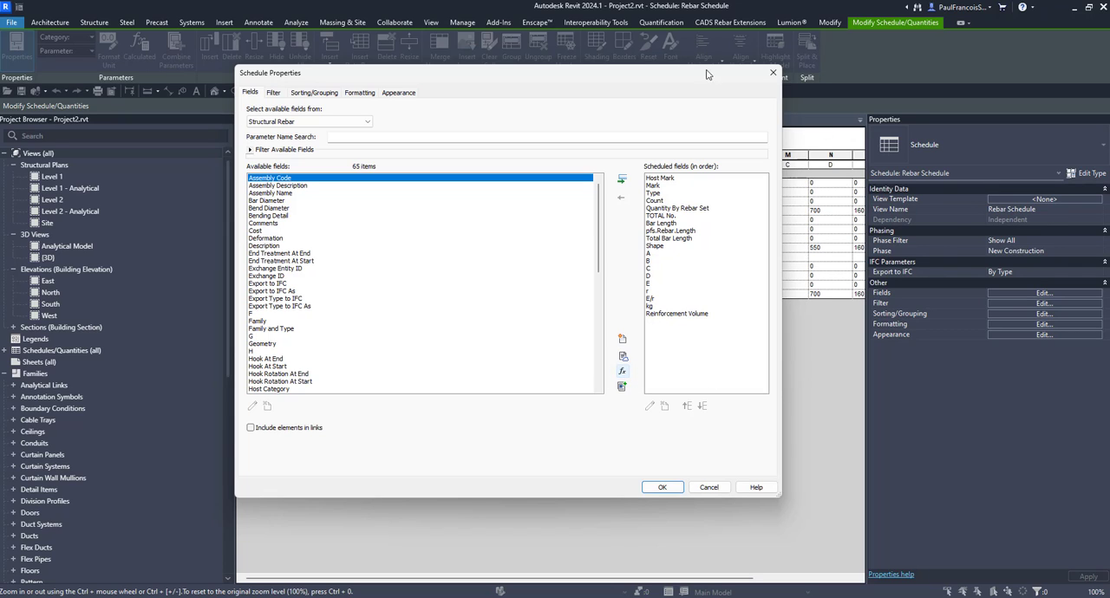
pyautogui.click(773, 72)
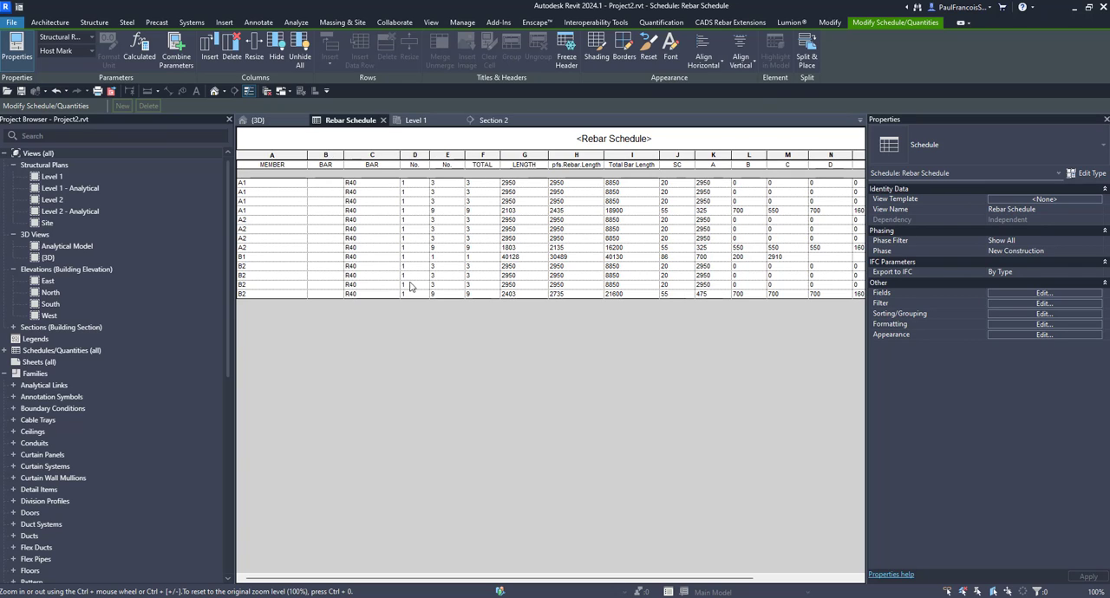
# - Return to the 3D view and select the spiral rebar to inspect its finishing turns and length properties
pyautogui.click(253, 121)
pyautogui.scroll(3, 476, 330)
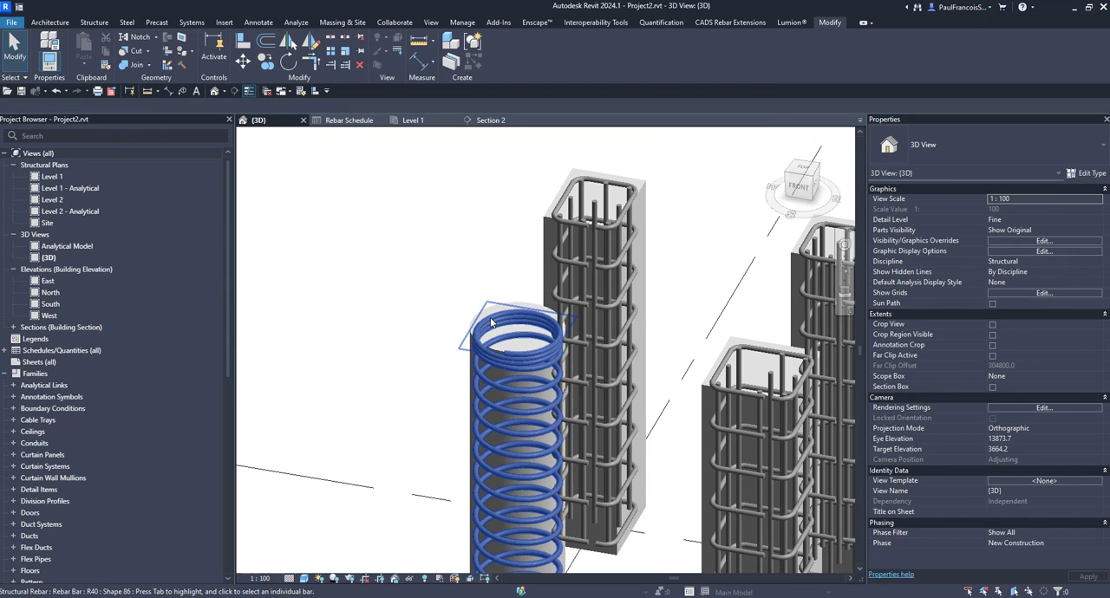
pyautogui.click(543, 383)
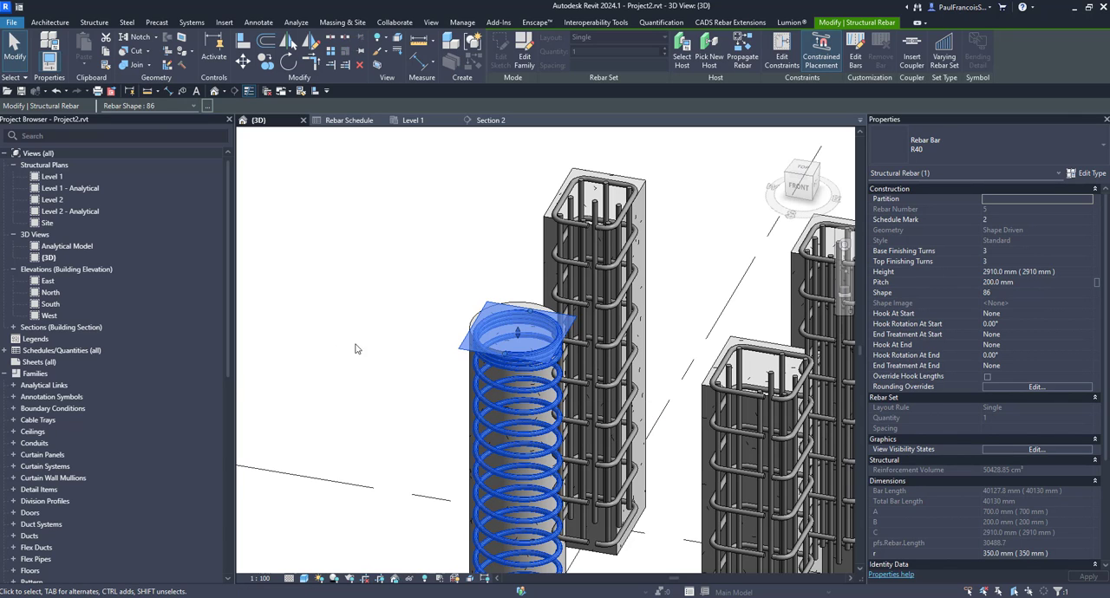
# - Deselect the spiral rebar and look over all the reinforced columns and the Rebar Schedule
pyautogui.click(404, 331)
pyautogui.scroll(-1, 421, 363)
pyautogui.scroll(-2, 421, 363)
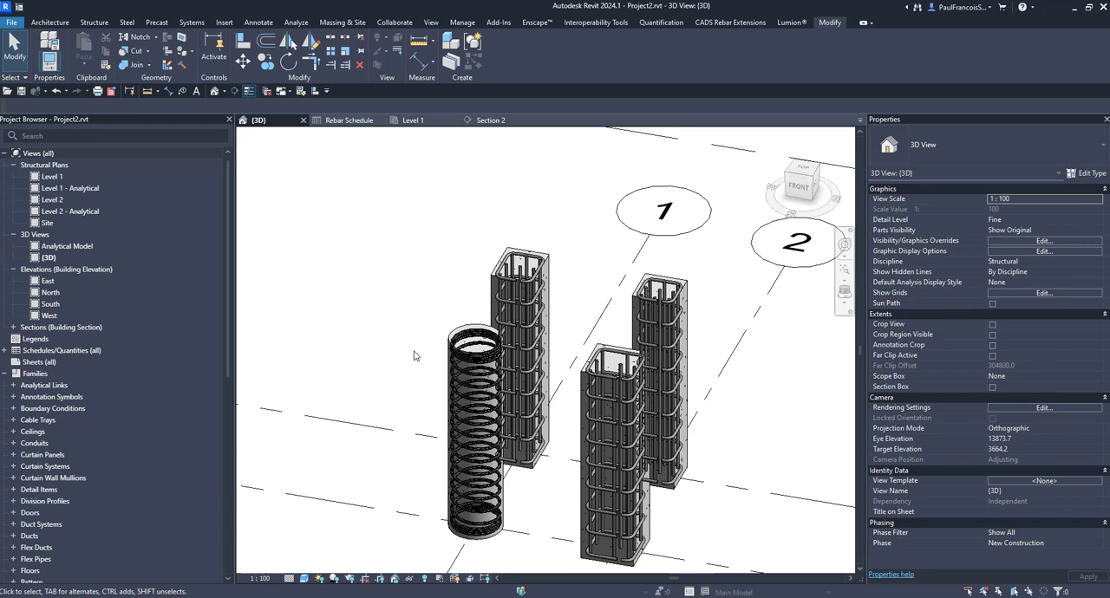
pyautogui.hotkey('ctrl', 'Tab')
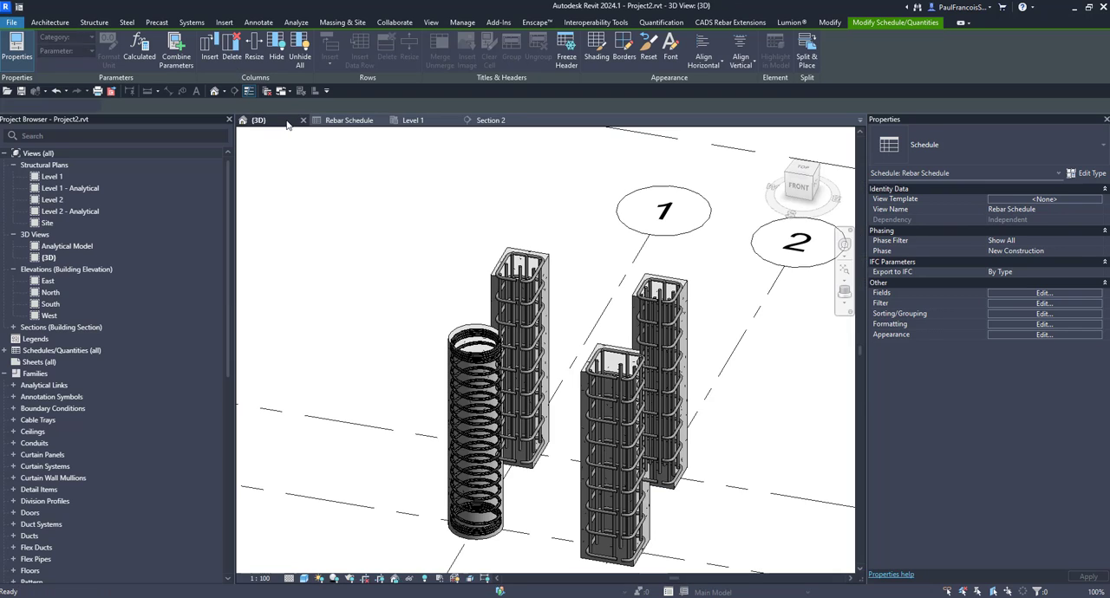
pyautogui.click(258, 121)
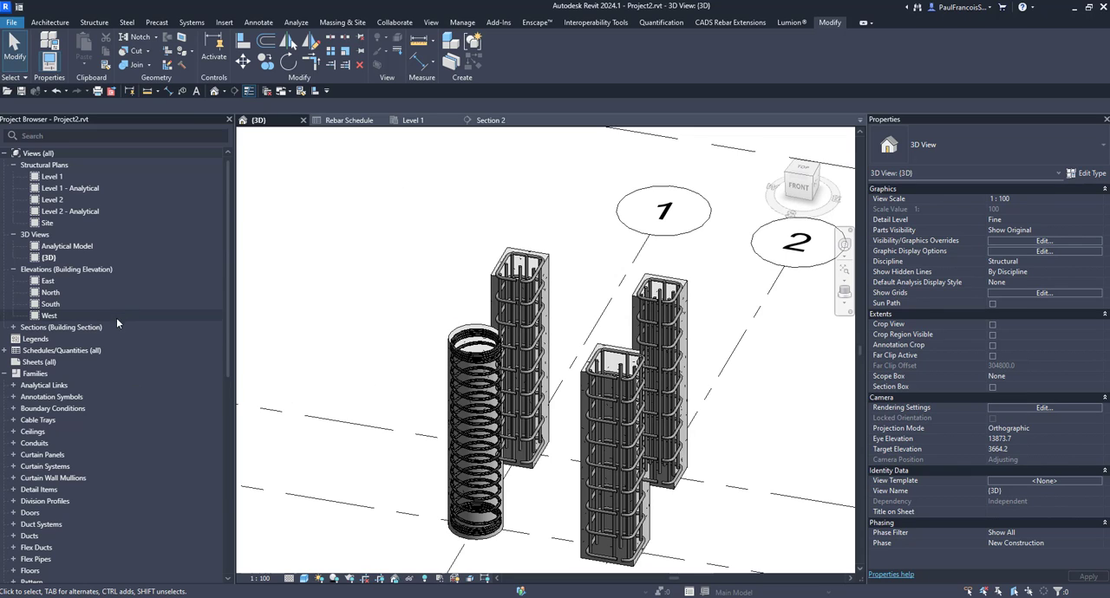
# - Duplicate the Rebar Schedule
pyautogui.click(5, 350)
pyautogui.rightClick(57, 362)
pyautogui.click(87, 401)
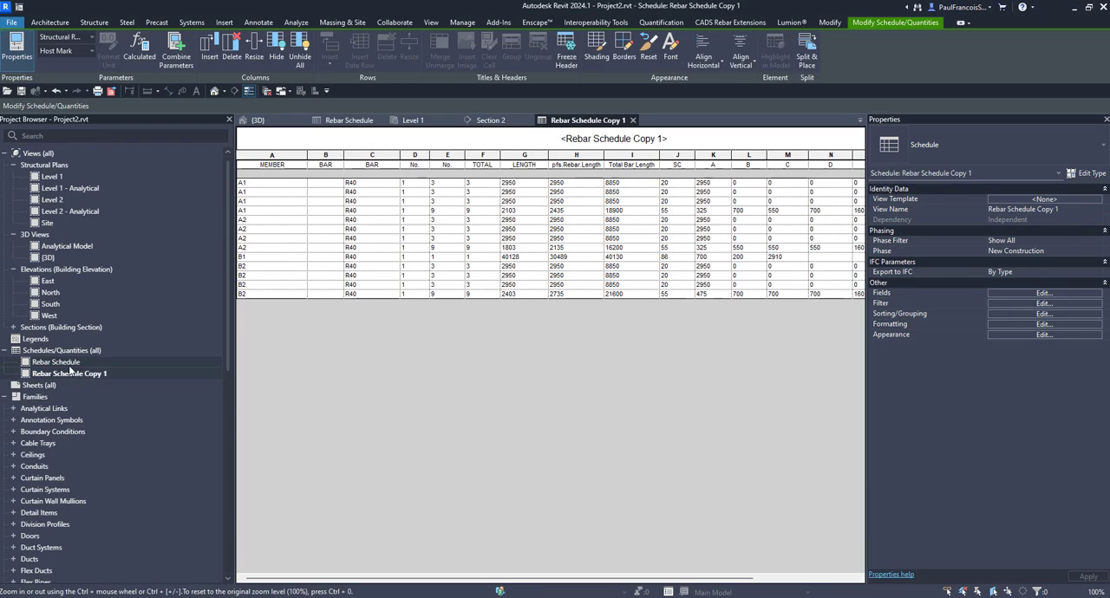
# - Rename the original rebar schedule as "Rebar Schedule - sans 86"
pyautogui.click(84, 364)
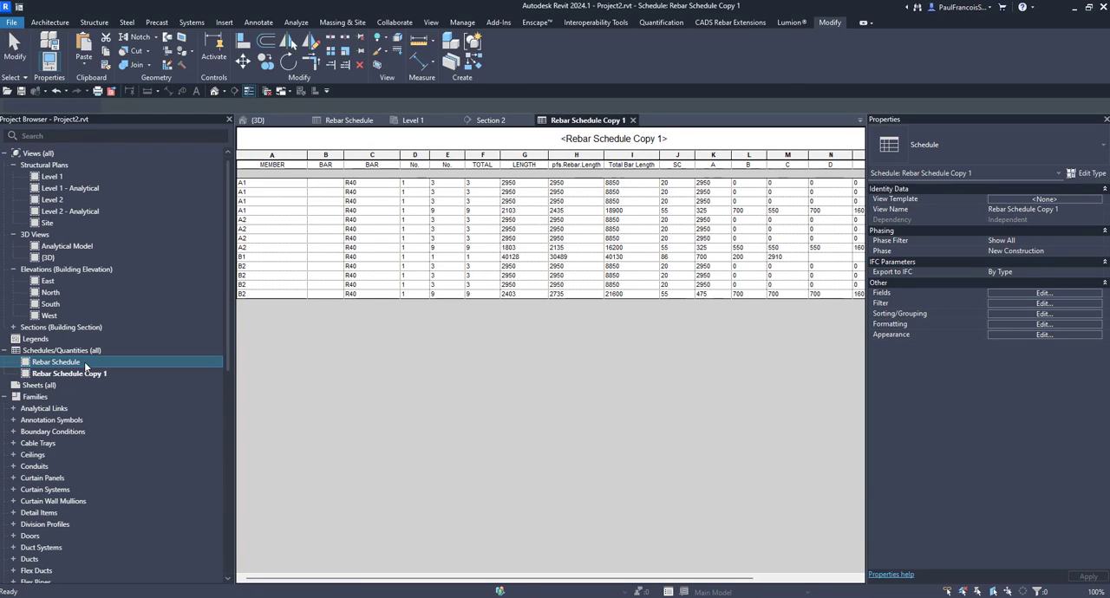
pyautogui.click(85, 365)
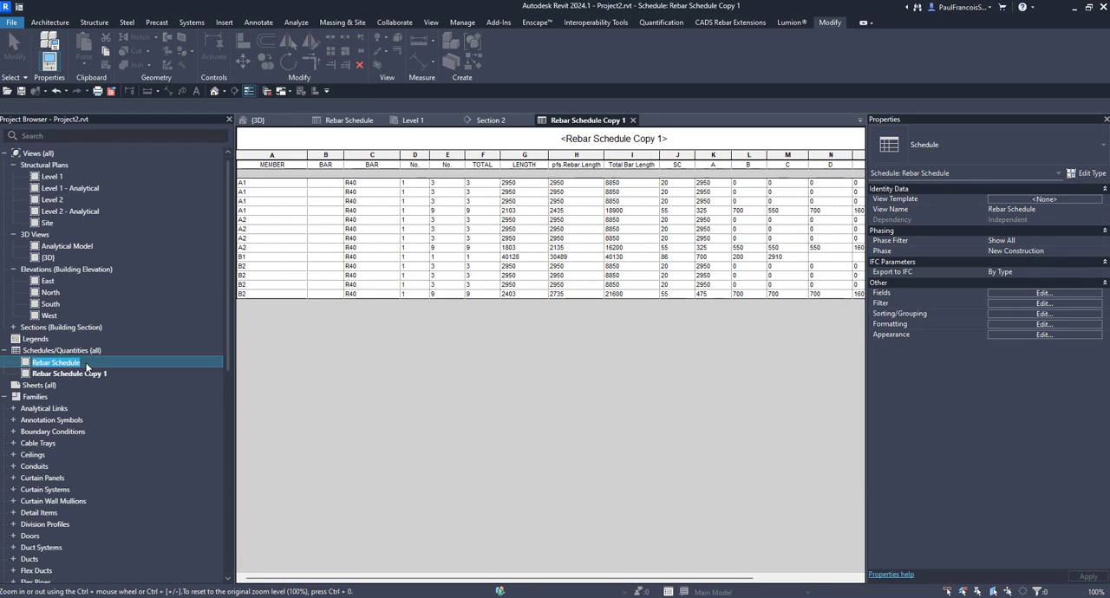
pyautogui.click(93, 365)
pyautogui.write('- sars')
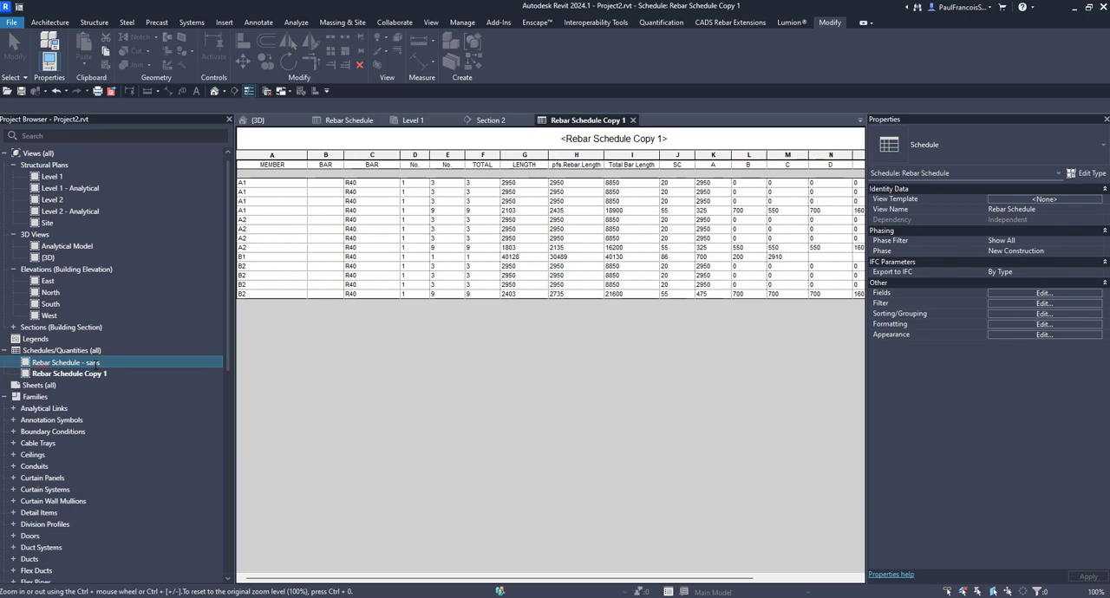
pyautogui.write(' 86')
pyautogui.press('Return')
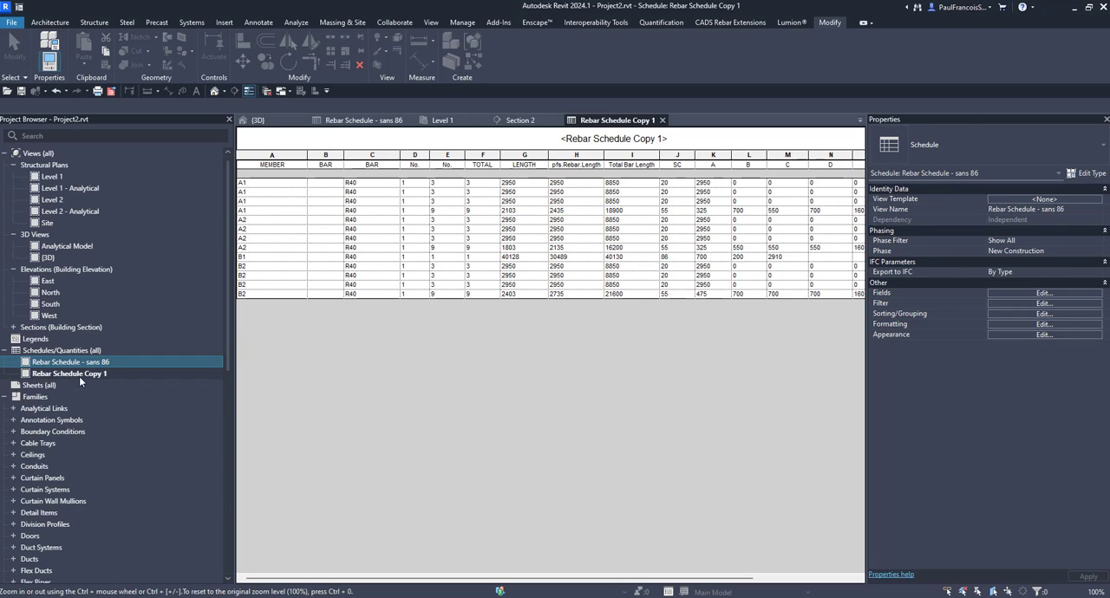
# - Rename the duplicated schedule as "Rebar Schedule - 86"
pyautogui.click(87, 374)
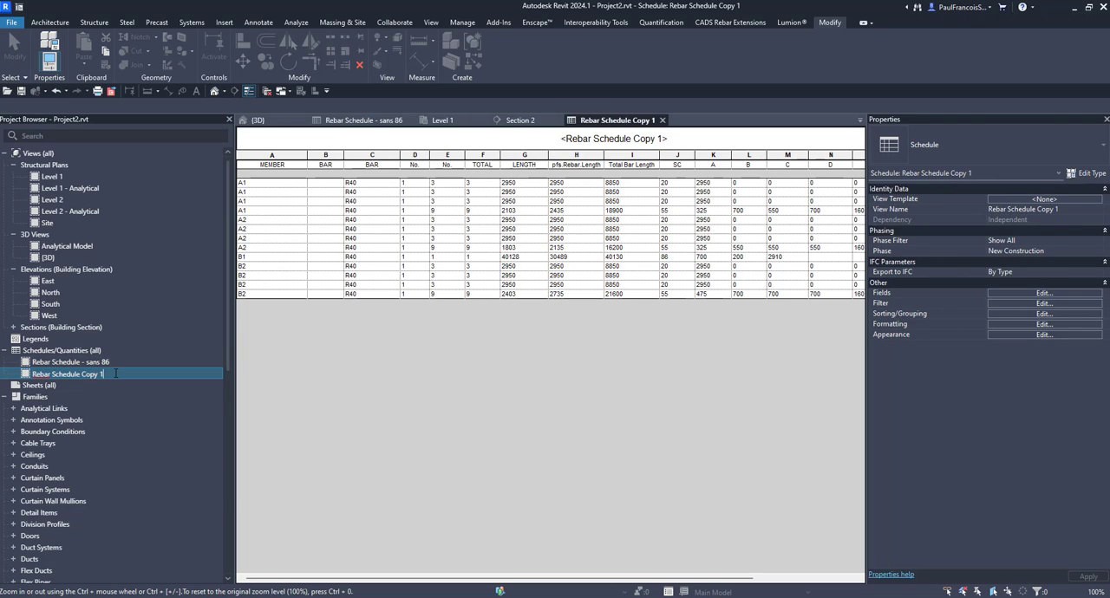
pyautogui.press('BackSpace')
pyautogui.press('BackSpace')
pyautogui.press('BackSpace')
pyautogui.press('BackSpace')
pyautogui.press('BackSpace')
pyautogui.press('BackSpace')
pyautogui.write('- 86')
pyautogui.press('Return')
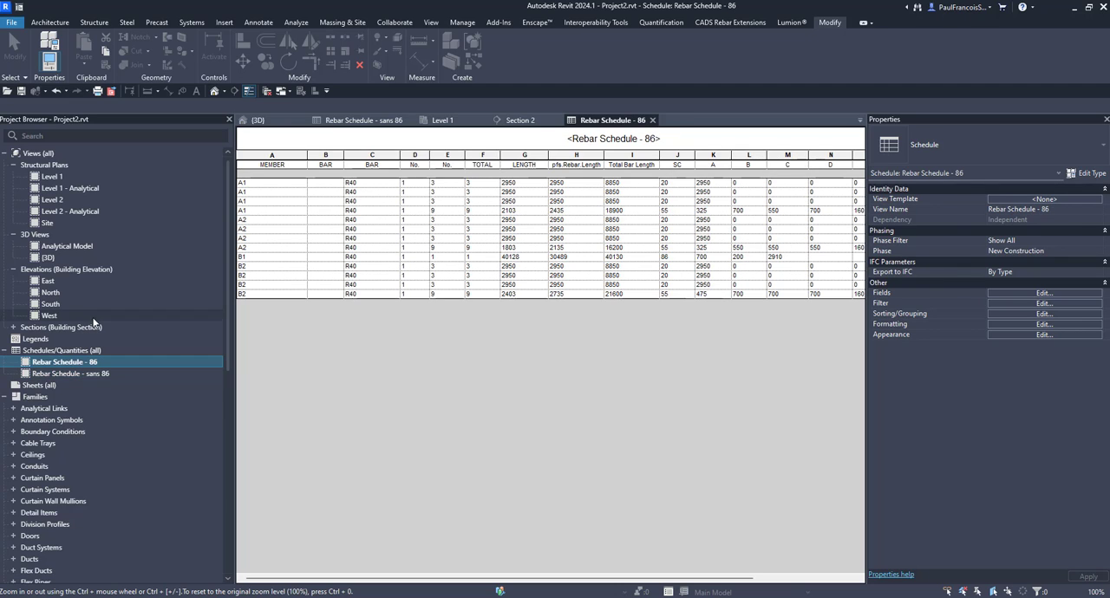
# - Filter Rebar Schedule - sans 86 to rebars whose Shape does not equal 86
pyautogui.click(96, 373)
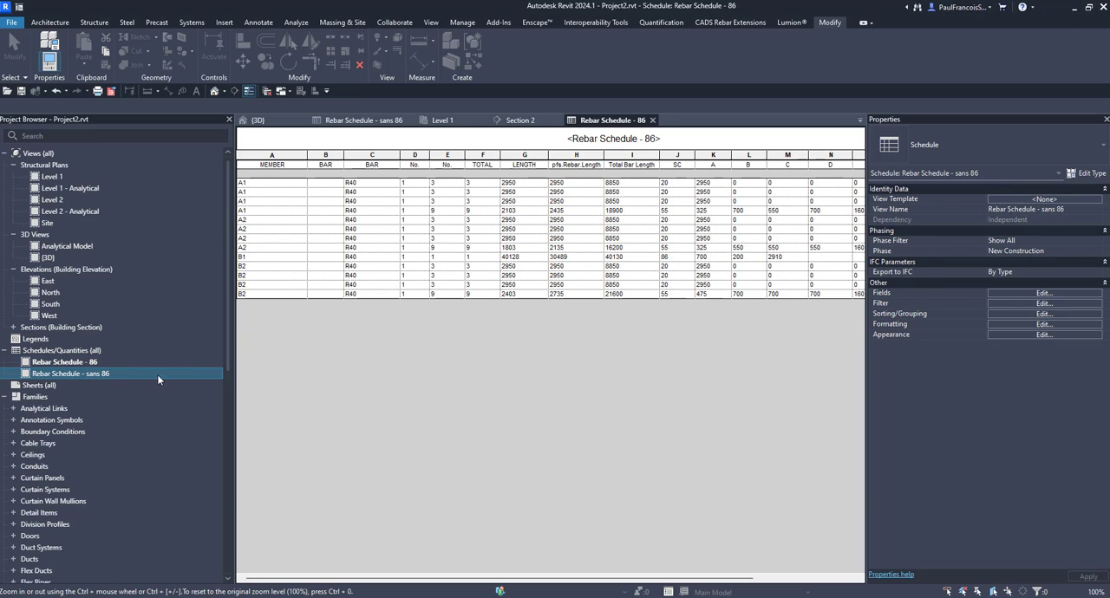
pyautogui.doubleClick(105, 373)
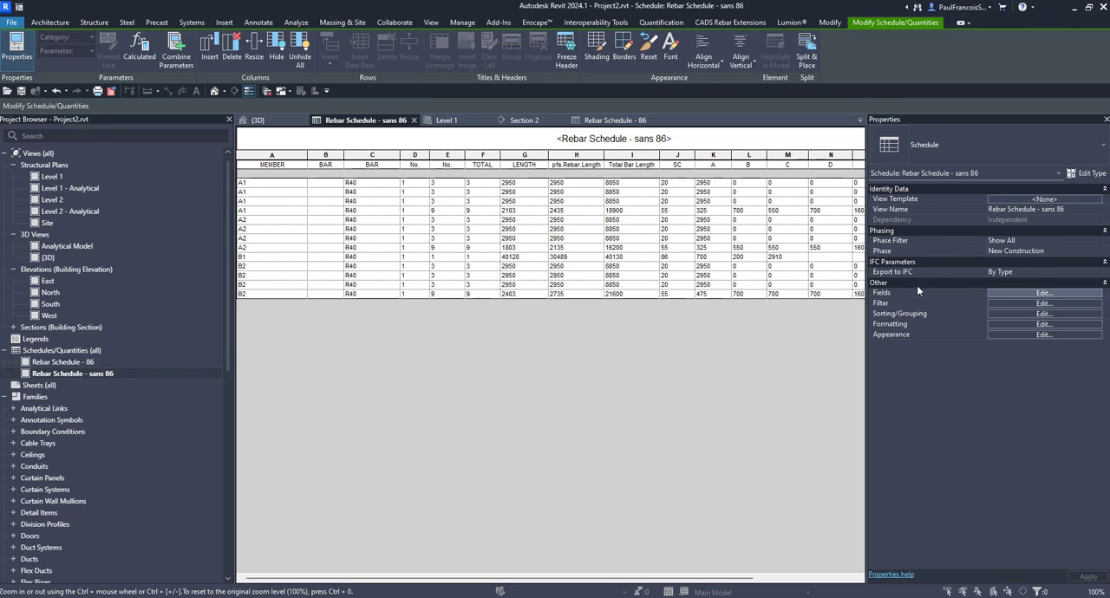
pyautogui.click(1039, 302)
pyautogui.click(678, 115)
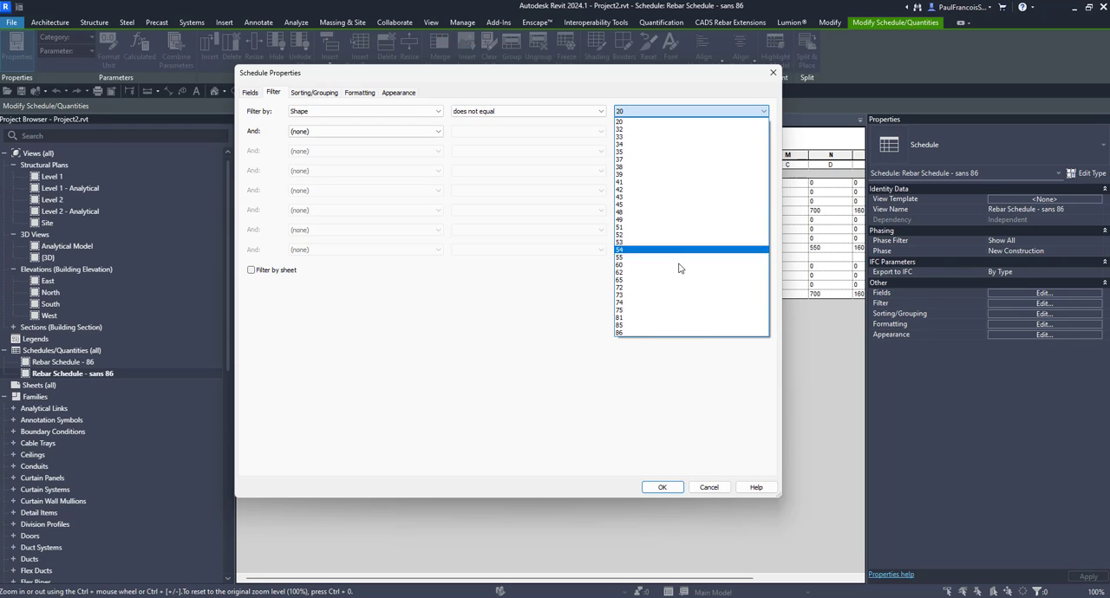
pyautogui.click(630, 330)
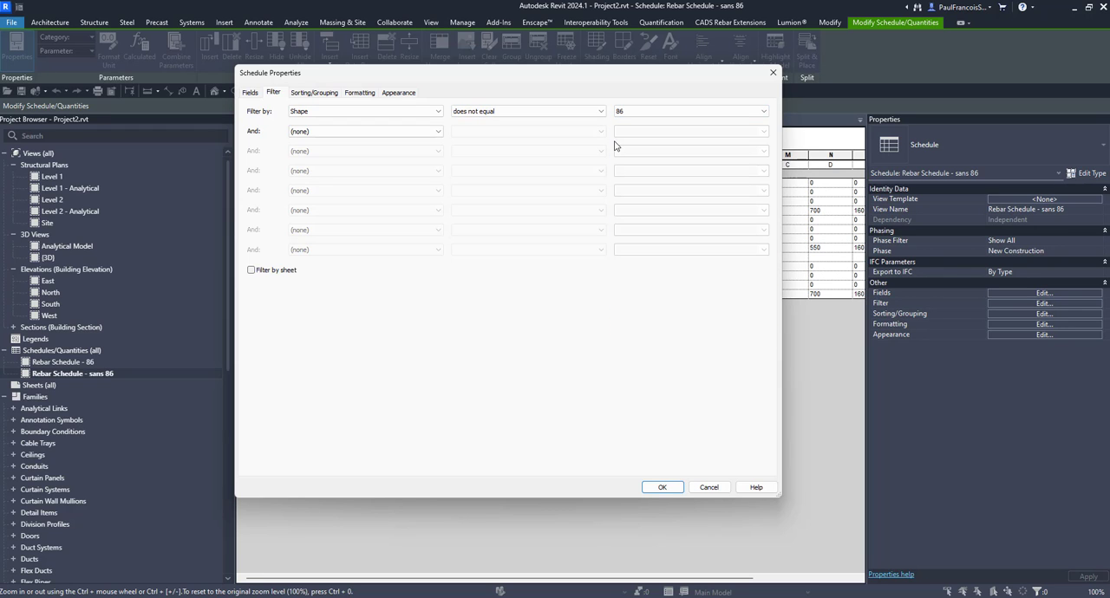
pyautogui.click(661, 487)
# - Open Rebar Schedule - 86 and filter it to rebars whose Shape equals 86
pyautogui.doubleClick(62, 362)
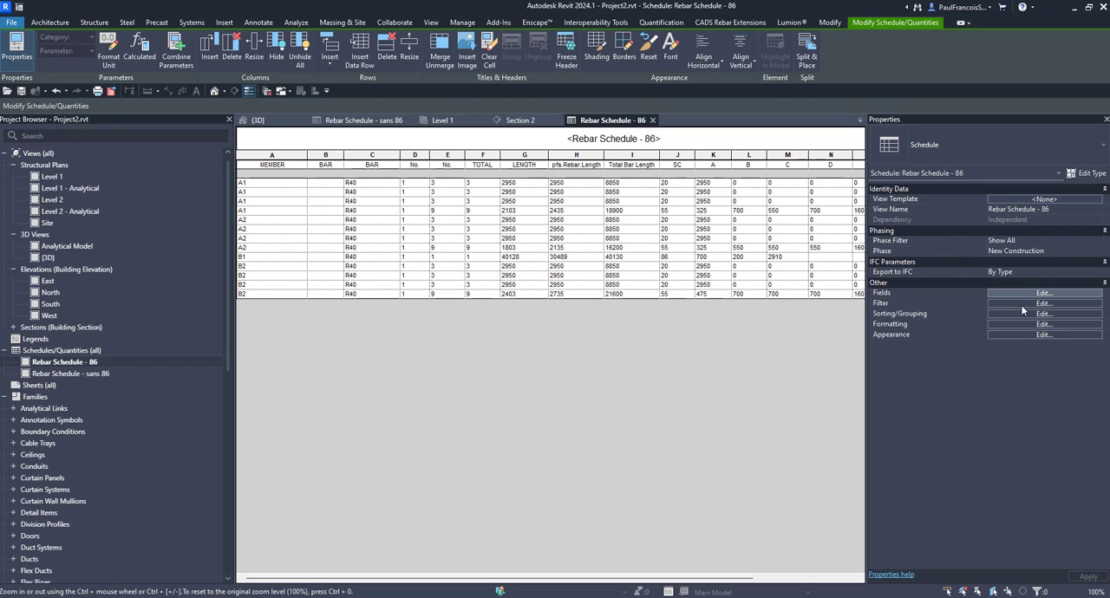
pyautogui.click(1022, 305)
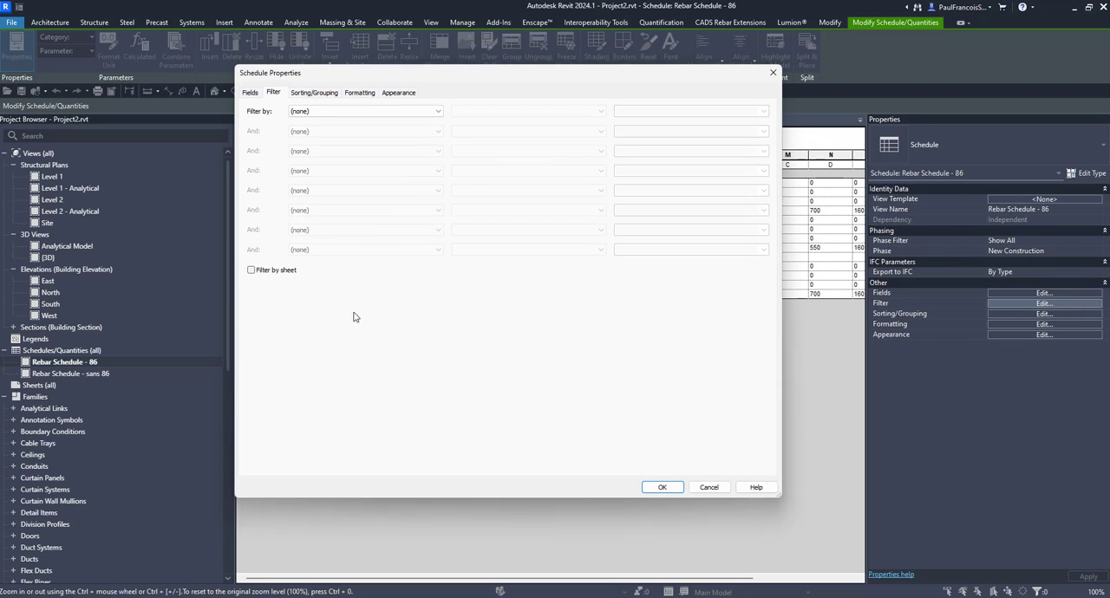
pyautogui.click(343, 111)
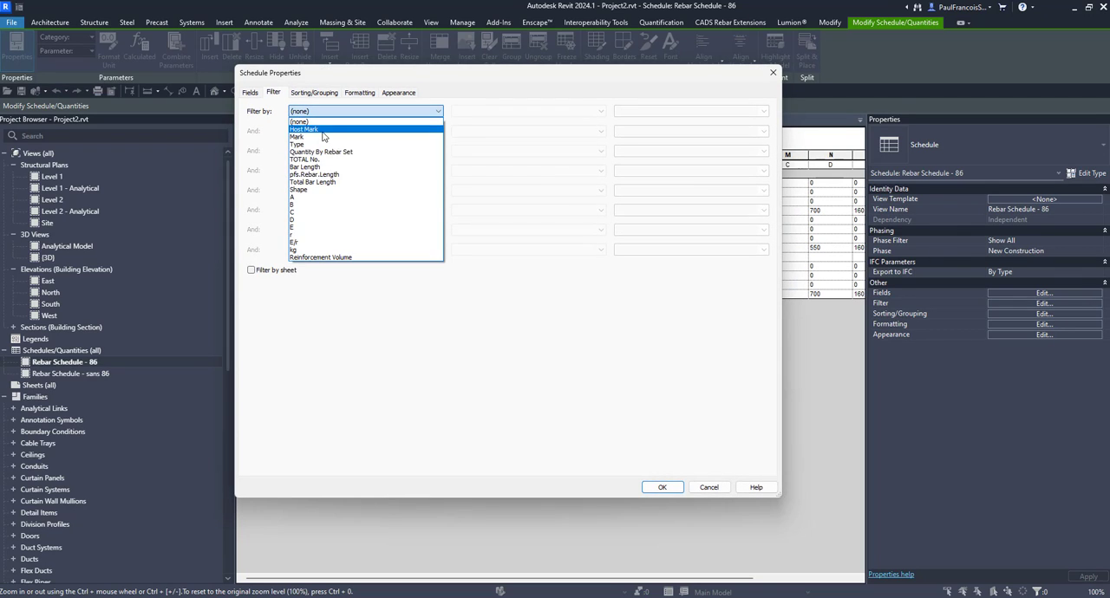
pyautogui.click(319, 189)
pyautogui.click(698, 112)
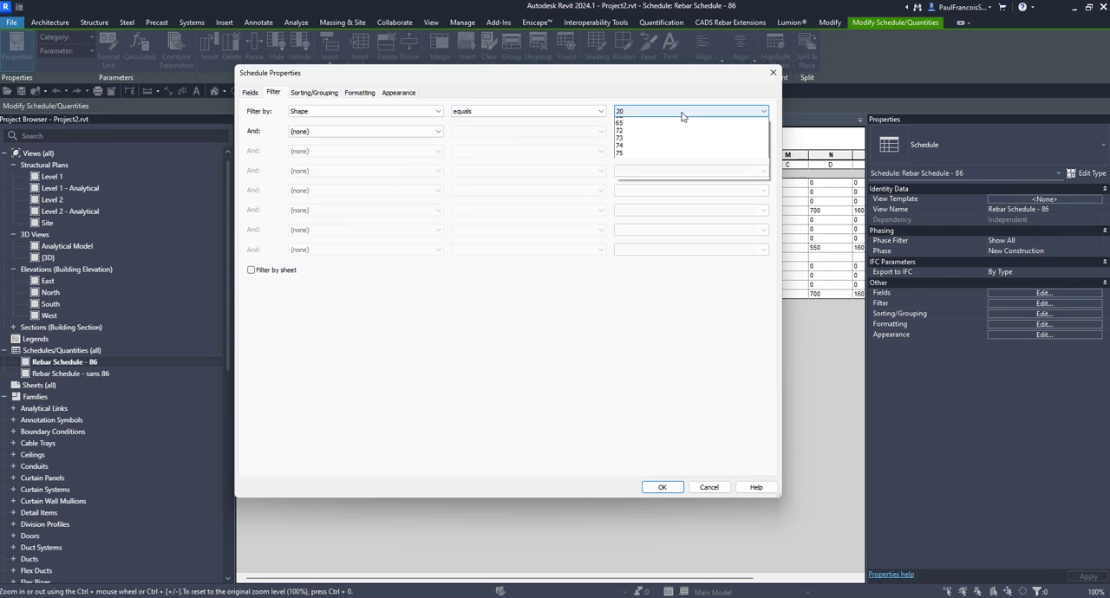
pyautogui.click(626, 325)
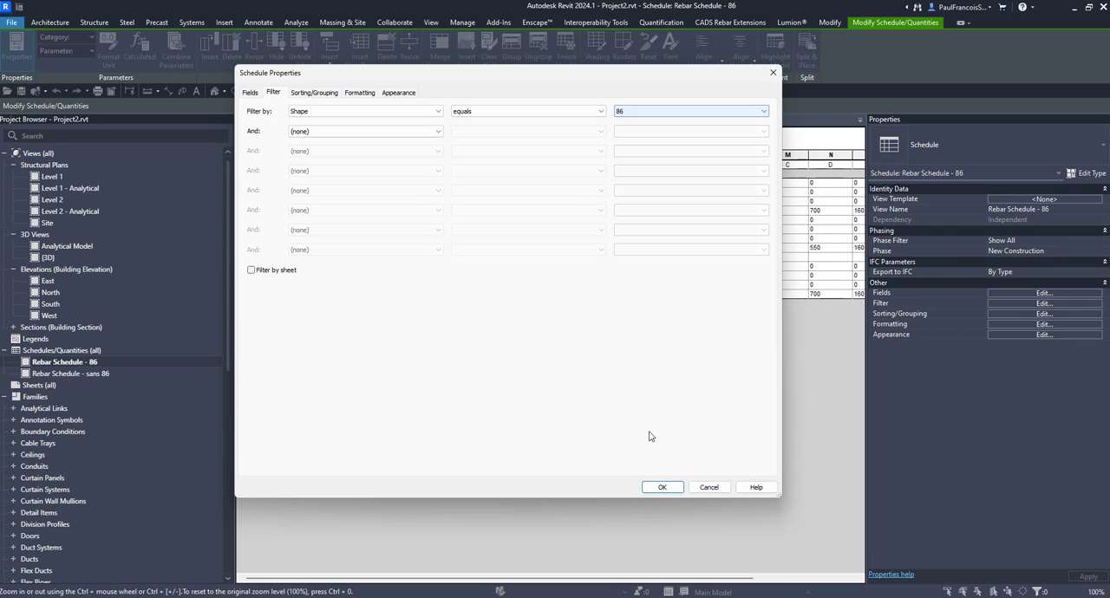
pyautogui.click(659, 488)
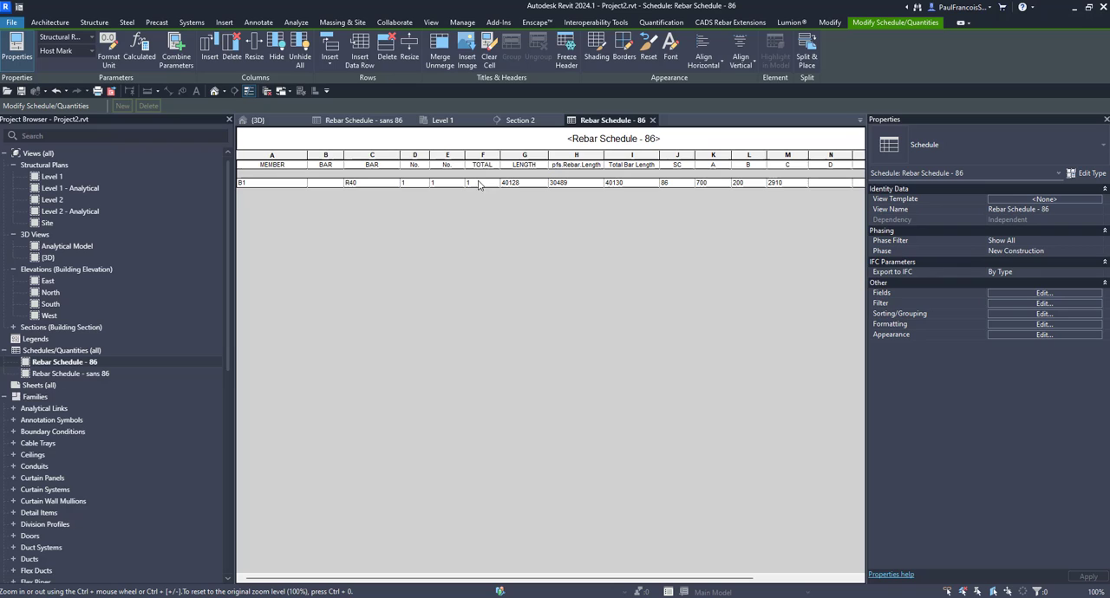
# - Compare the length columns in Rebar Schedule - 86 and remove the pfs.Rebar.Length field from its scheduled fields
pyautogui.click(460, 240)
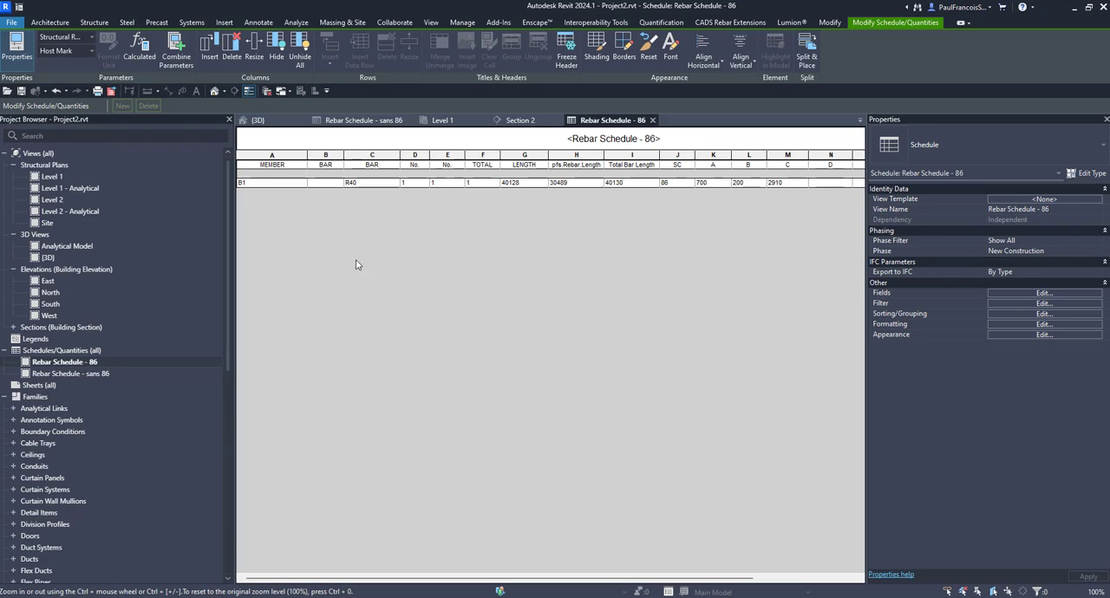
pyautogui.click(530, 156)
pyautogui.click(575, 157)
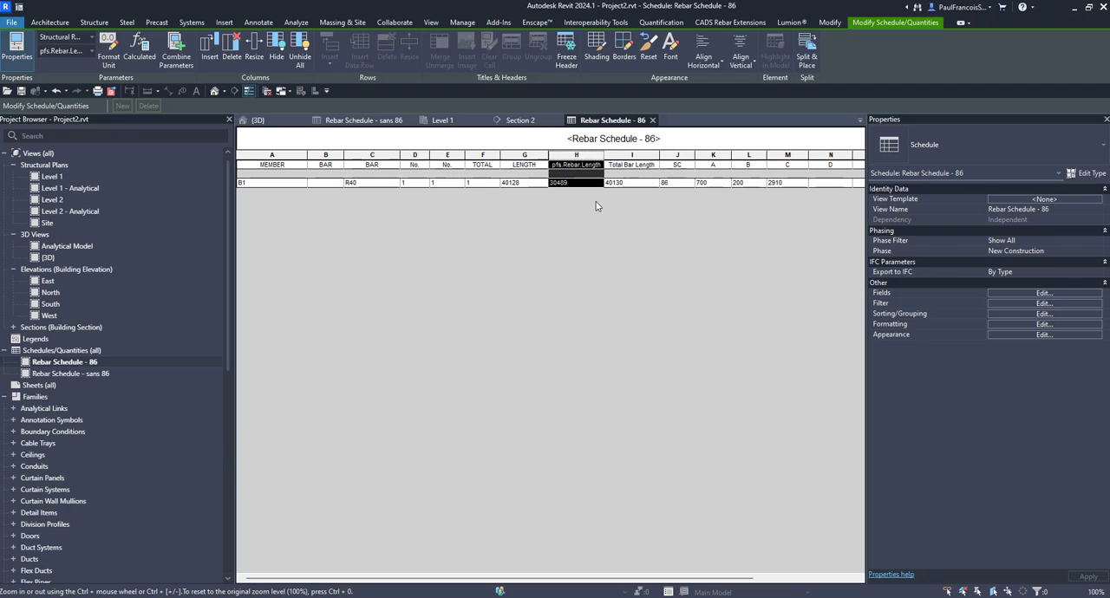
pyautogui.click(1010, 293)
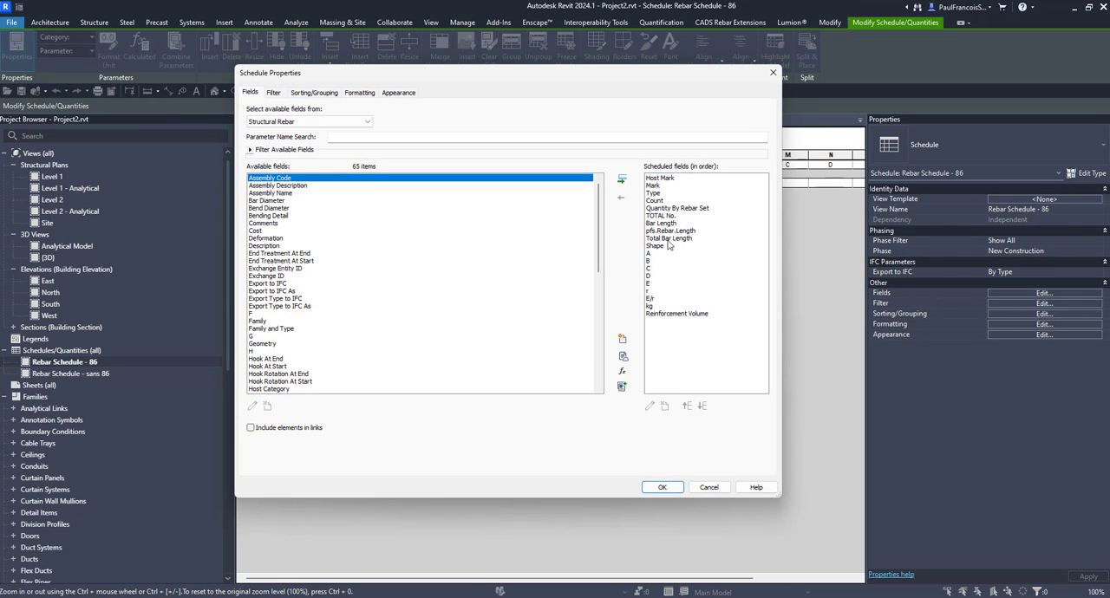
pyautogui.click(680, 232)
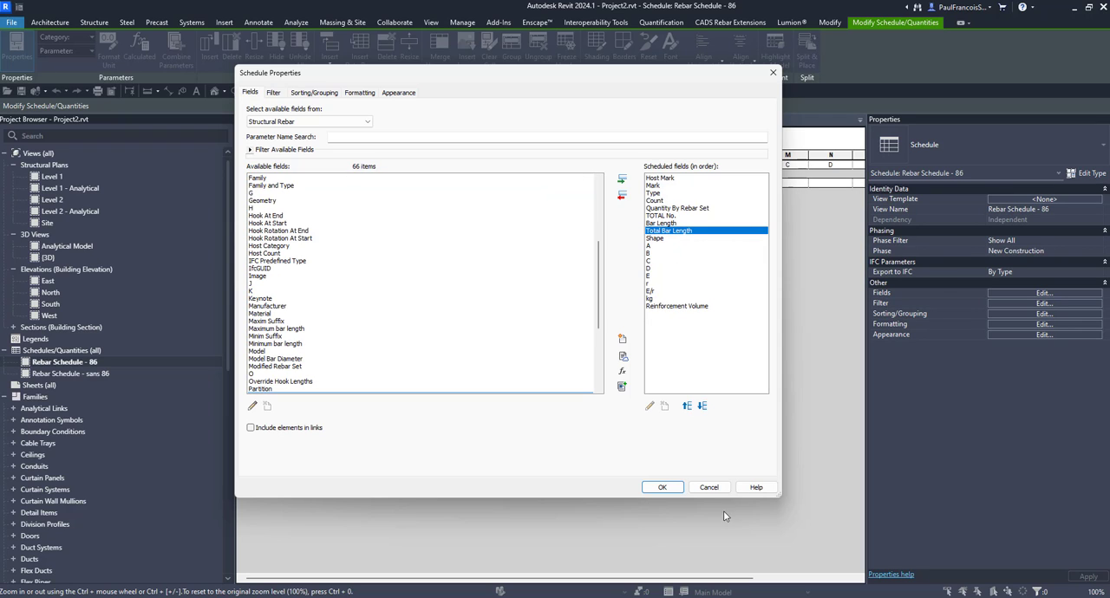
pyautogui.click(664, 488)
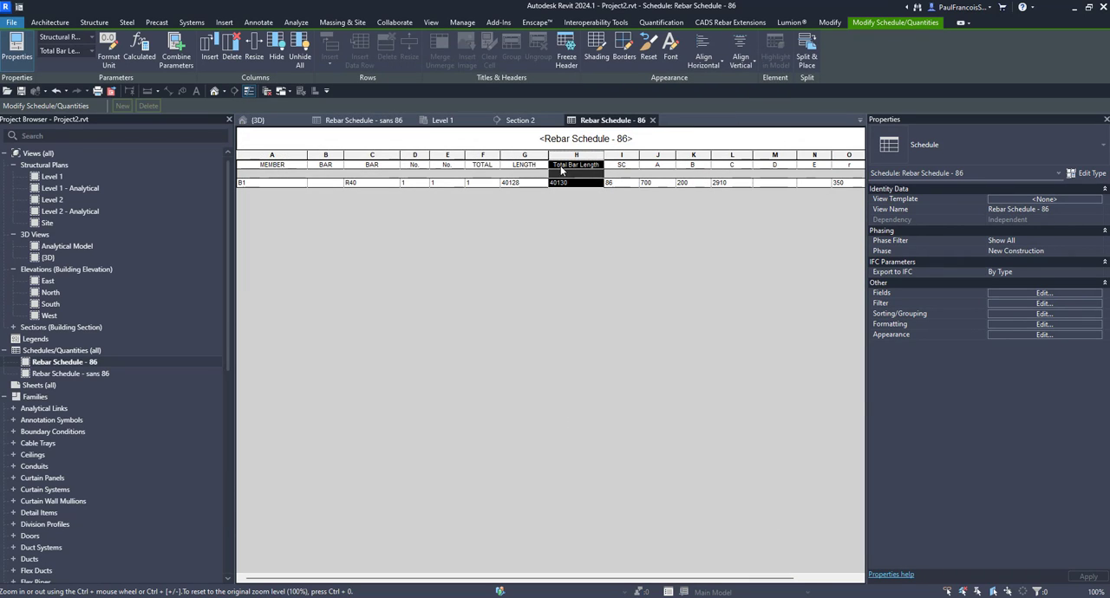
# - Open Rebar Schedule - sans 86 and remove the Bar Length field from its scheduled fields
pyautogui.doubleClick(87, 373)
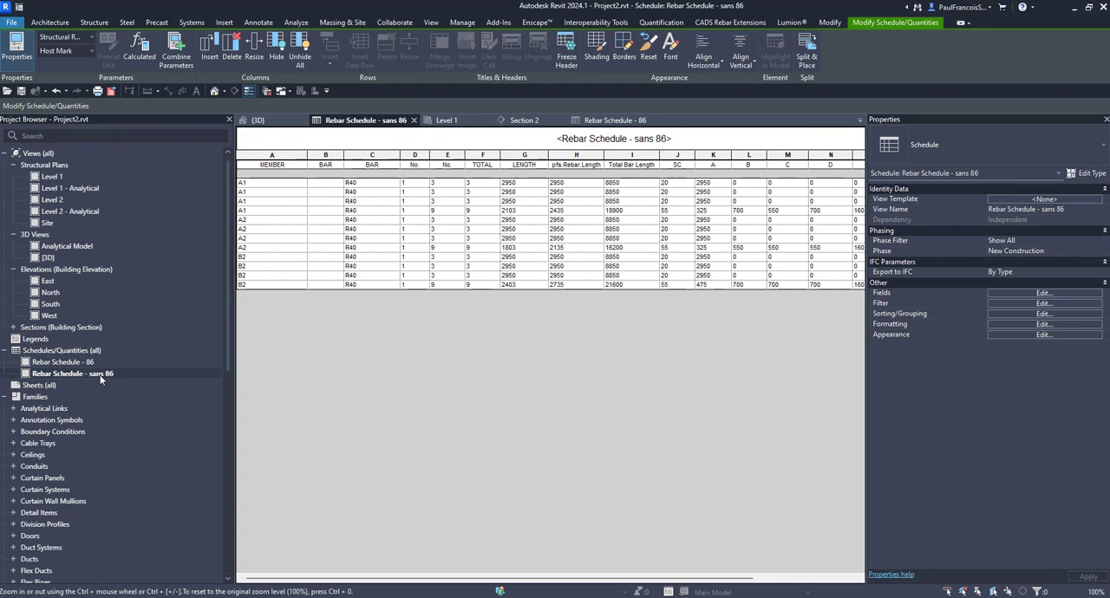
pyautogui.click(1016, 291)
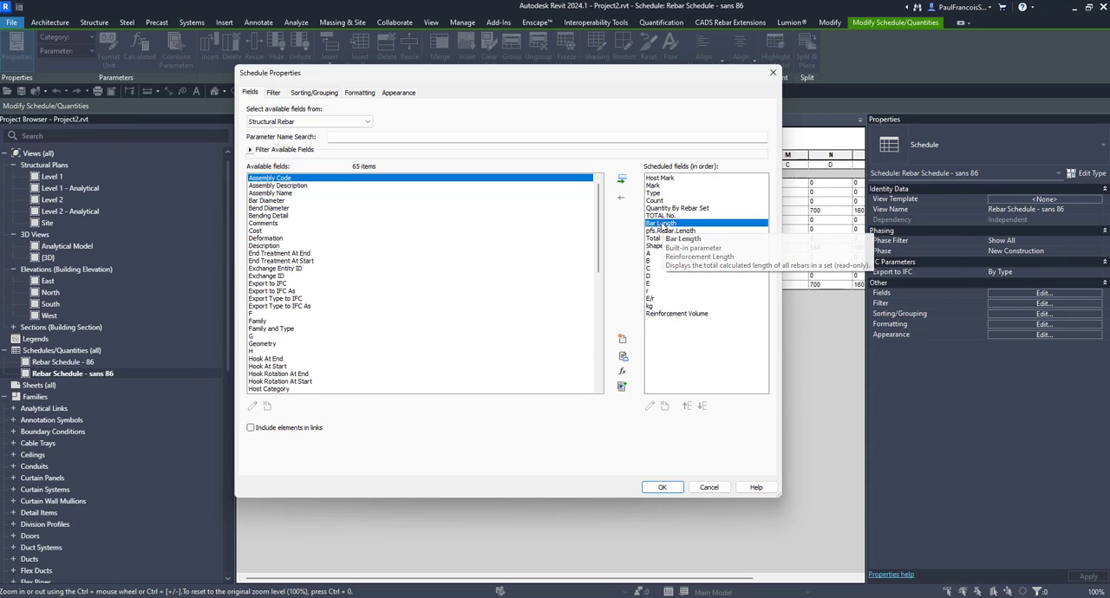
pyautogui.doubleClick(666, 222)
pyautogui.click(664, 486)
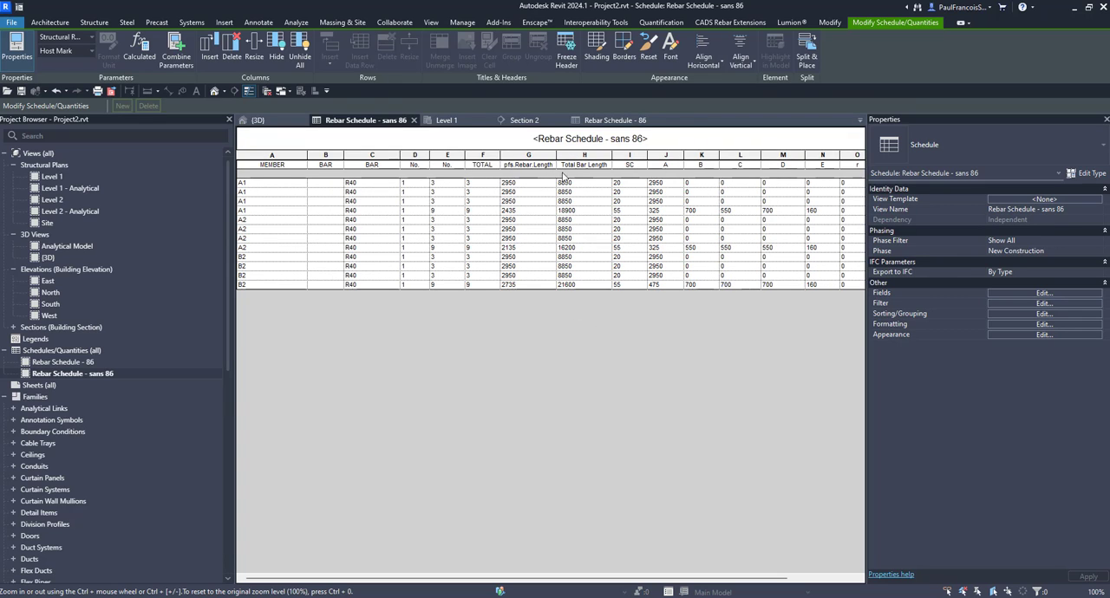
# - Change the pfs.Rebar.Length column heading in Rebar Schedule - sans 86 to "Length"
pyautogui.click(527, 165)
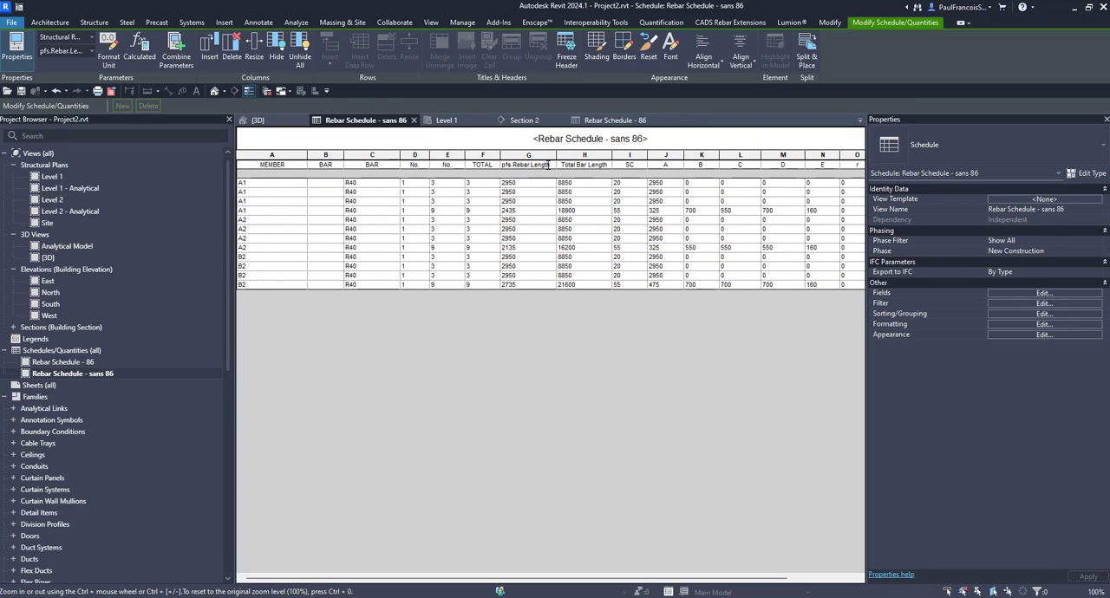
pyautogui.moveTo(533, 163); pyautogui.dragTo(390, 149)
pyautogui.press('BackSpace')
pyautogui.press('Return')
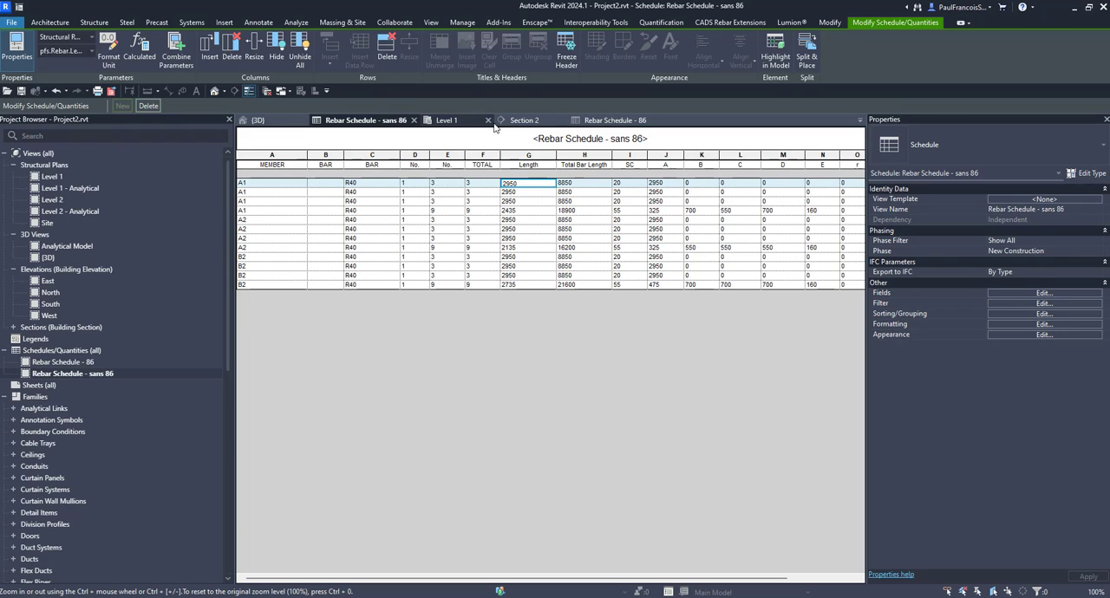
# - Go back to Rebar Schedule - 86 and create a new sheet with the A1 metric titleblock
pyautogui.click(628, 121)
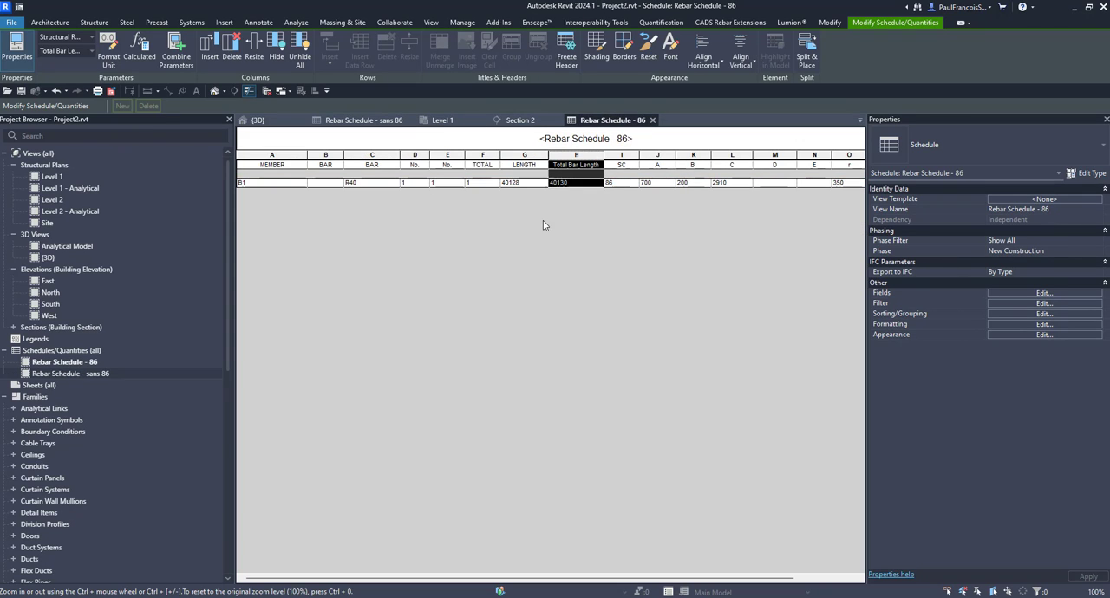
pyautogui.scroll(-8, 32, 343)
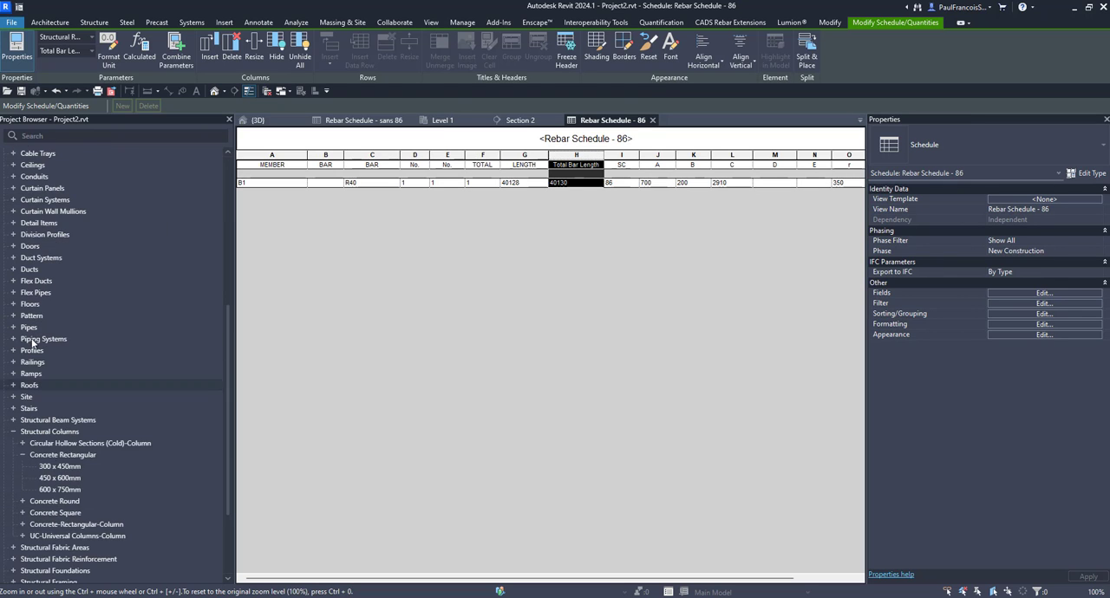
pyautogui.scroll(7, 32, 342)
pyautogui.scroll(-10, 53, 390)
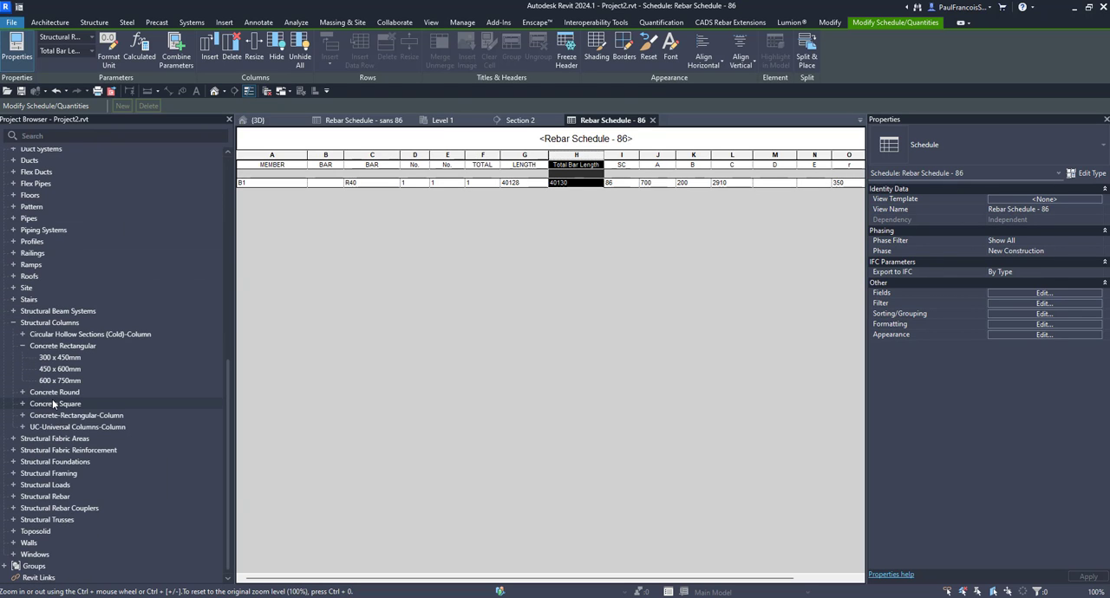
pyautogui.scroll(10, 52, 403)
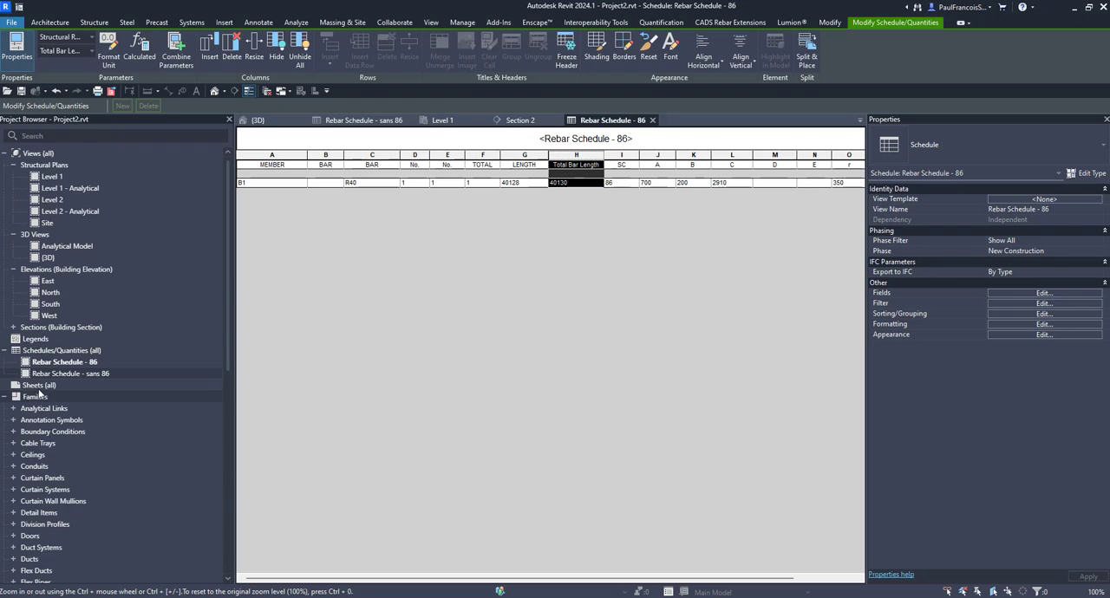
pyautogui.click(40, 386)
pyautogui.rightClick(40, 386)
pyautogui.click(82, 392)
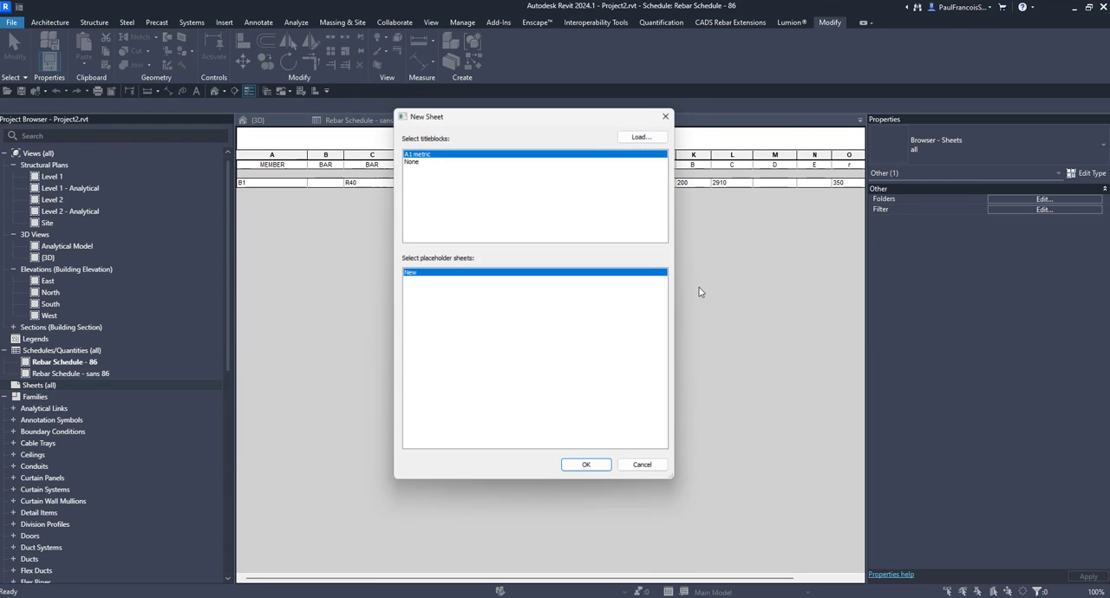
pyautogui.click(586, 465)
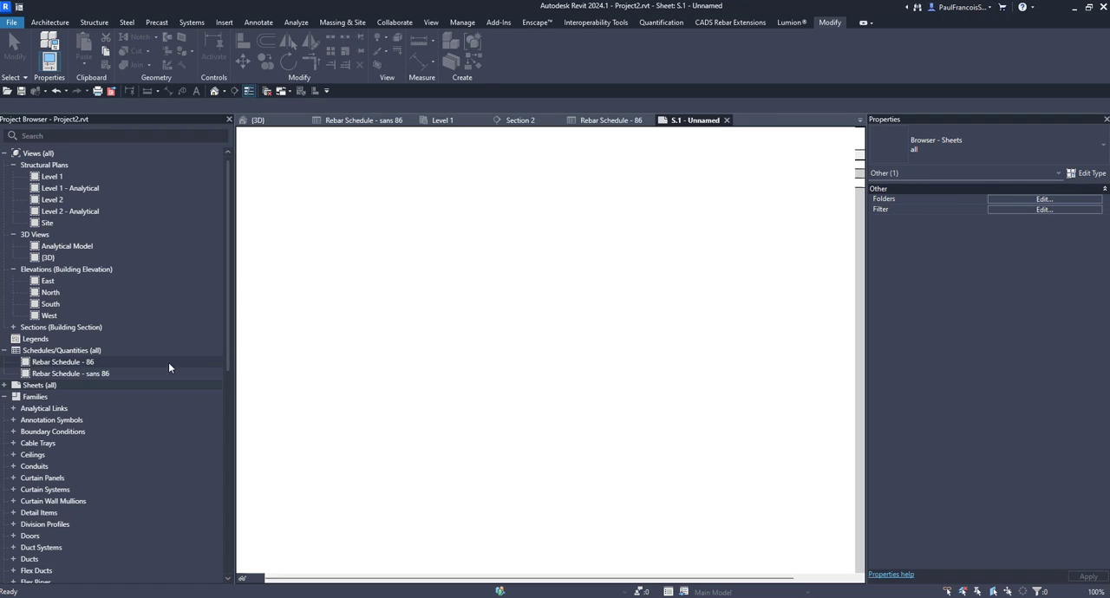
# - Place Rebar Schedule - sans 86 in the upper-left area of sheet S.1, inside the titleblock border
pyautogui.click(46, 374)
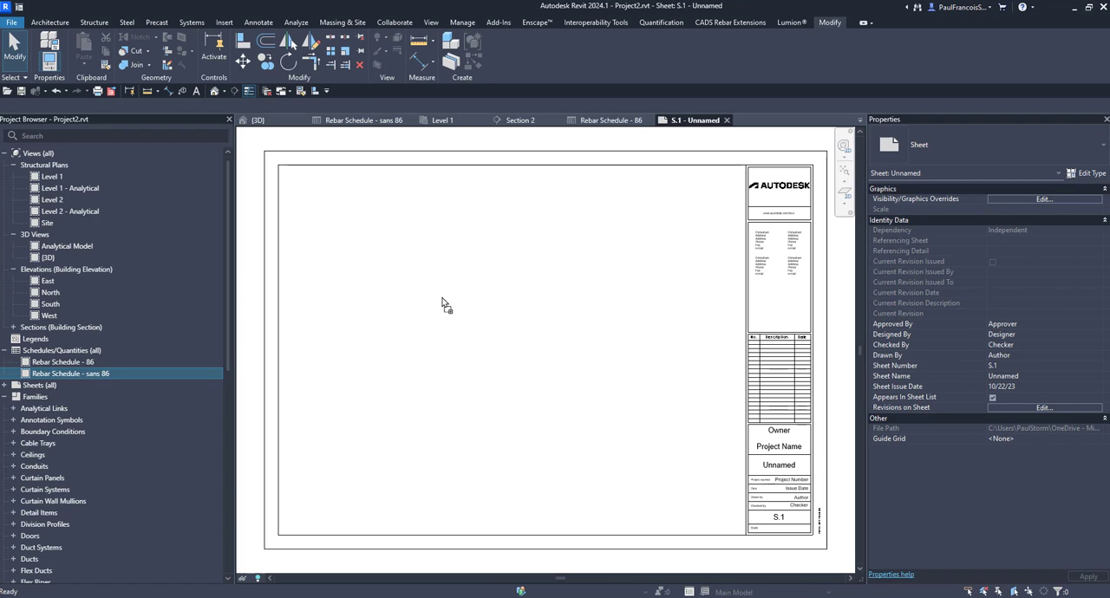
pyautogui.moveTo(443, 305); pyautogui.dragTo(439, 295)
pyautogui.click(415, 236)
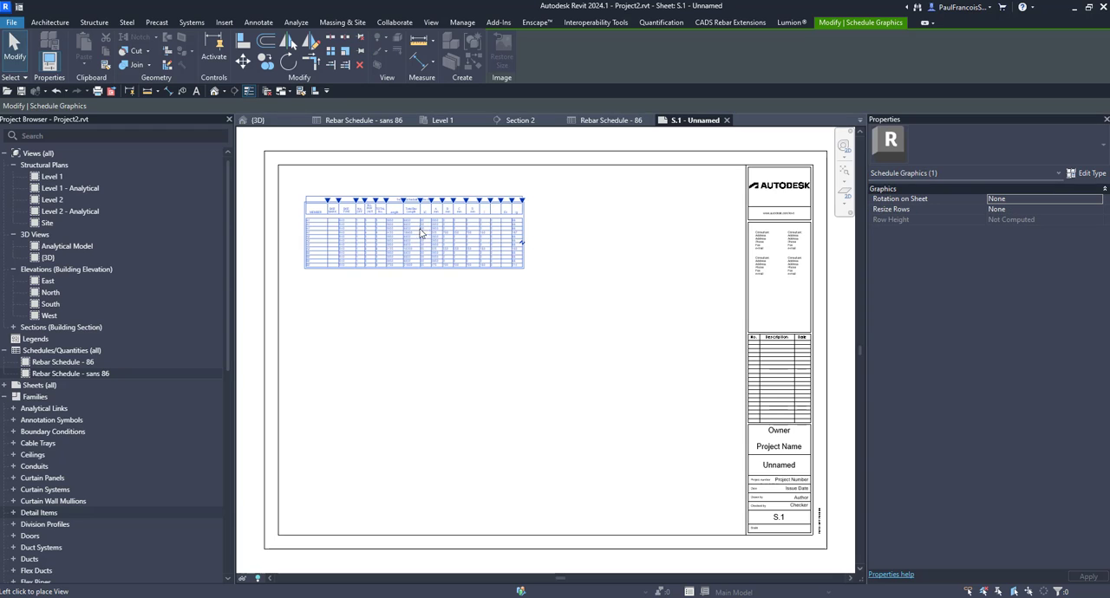
pyautogui.scroll(2, 305, 217)
pyautogui.scroll(2, 305, 217)
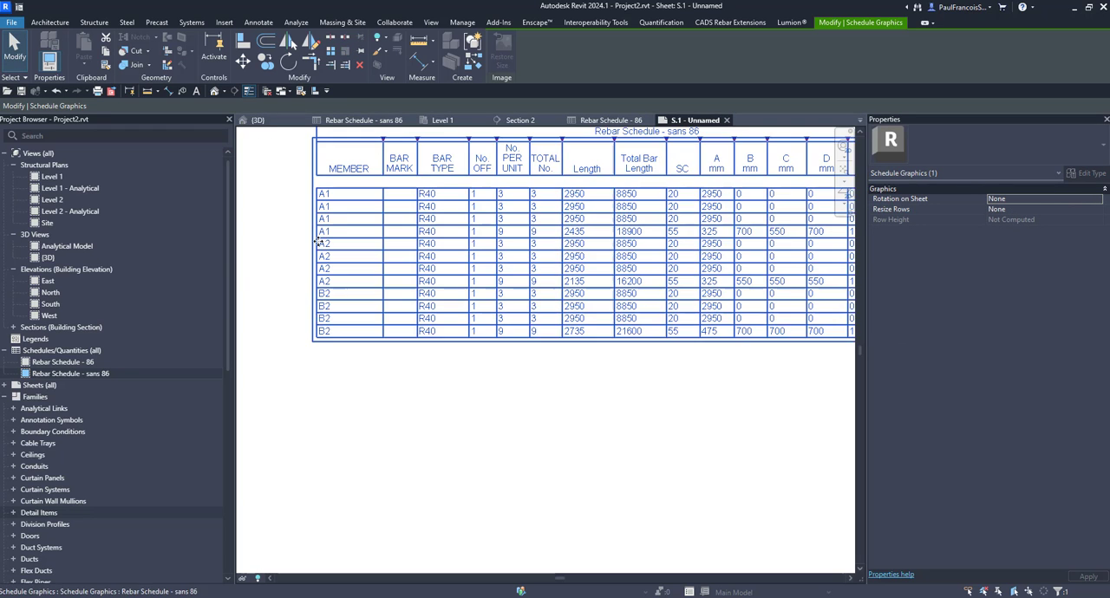
# - Place Rebar Schedule - 86 on the sheet directly below Rebar Schedule - sans 86, with their left edges aligned
pyautogui.scroll(-1, 399, 330)
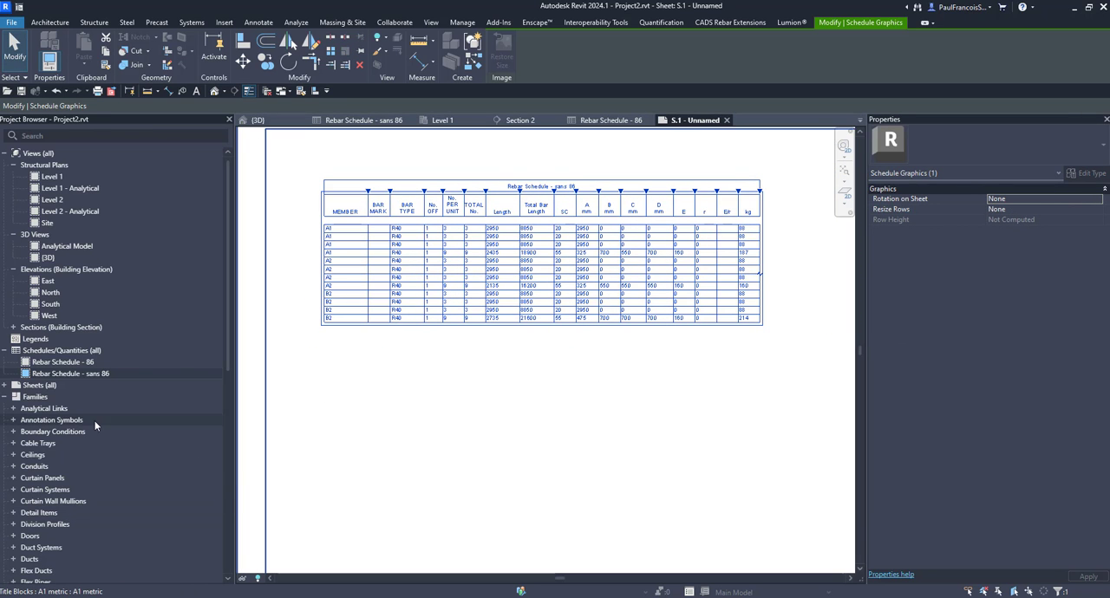
pyautogui.click(42, 362)
pyautogui.moveTo(41, 363); pyautogui.dragTo(542, 377)
pyautogui.click(524, 365)
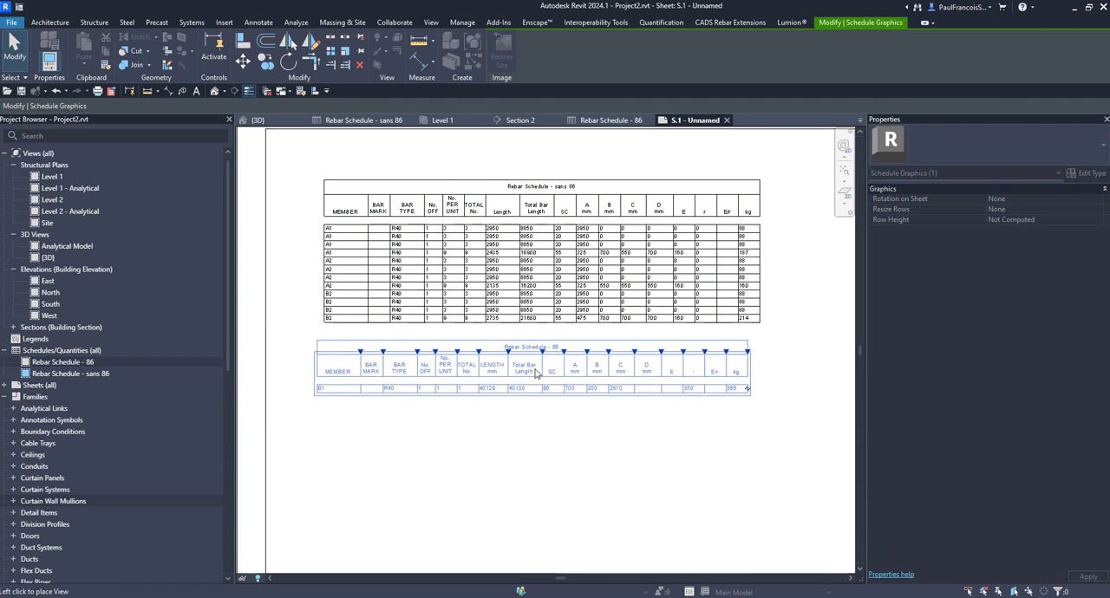
pyautogui.click(444, 455)
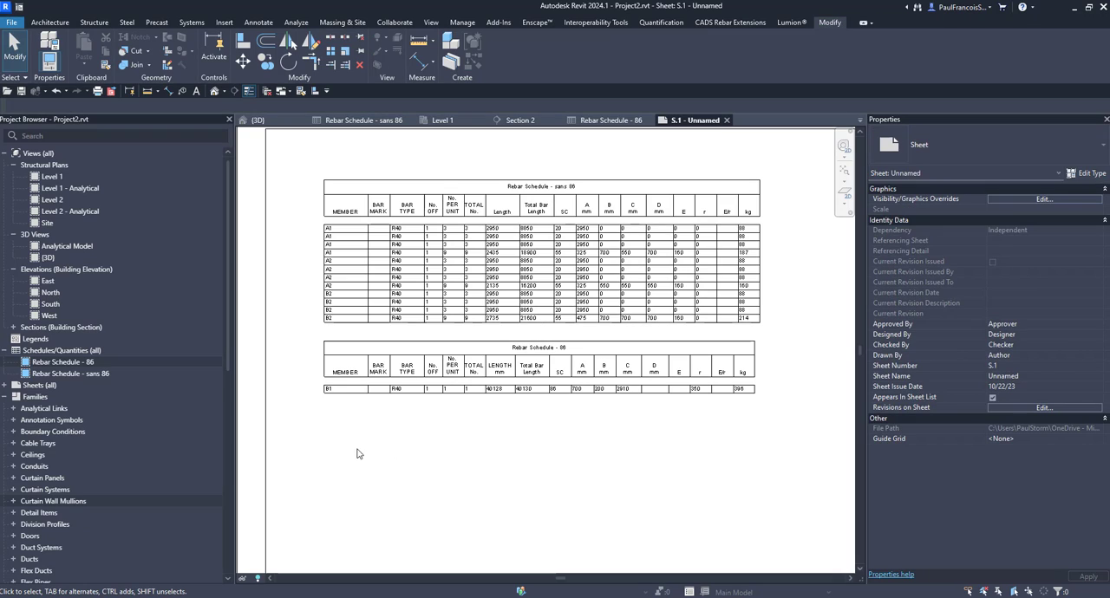